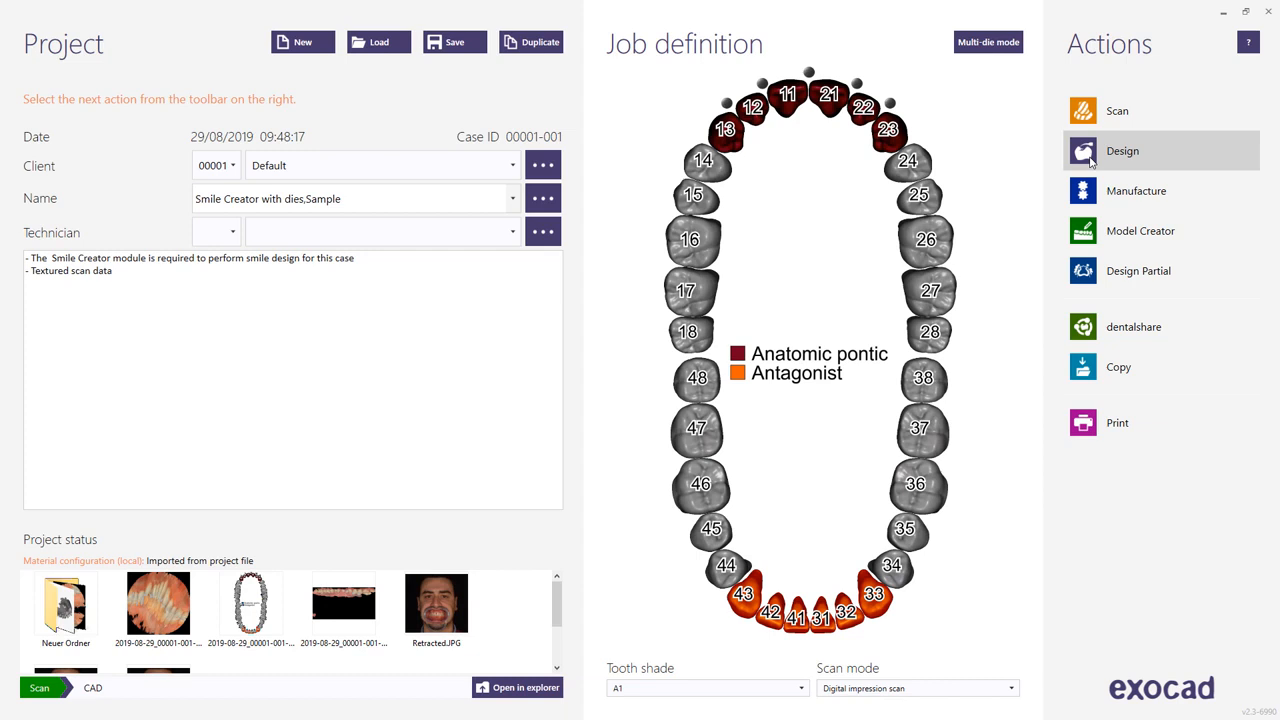
Start Smile Creator in the case's design and load Retracted.JPG as the retracted image
left_click(1090, 160)
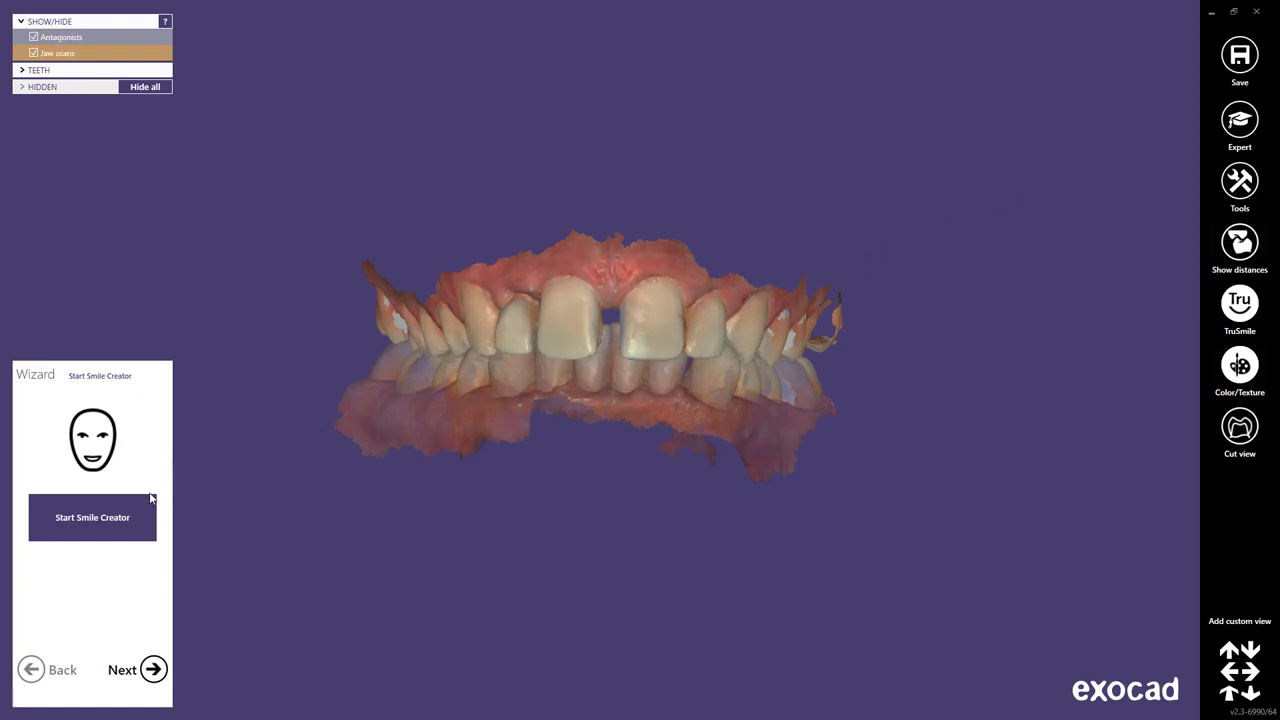
left_click(103, 518)
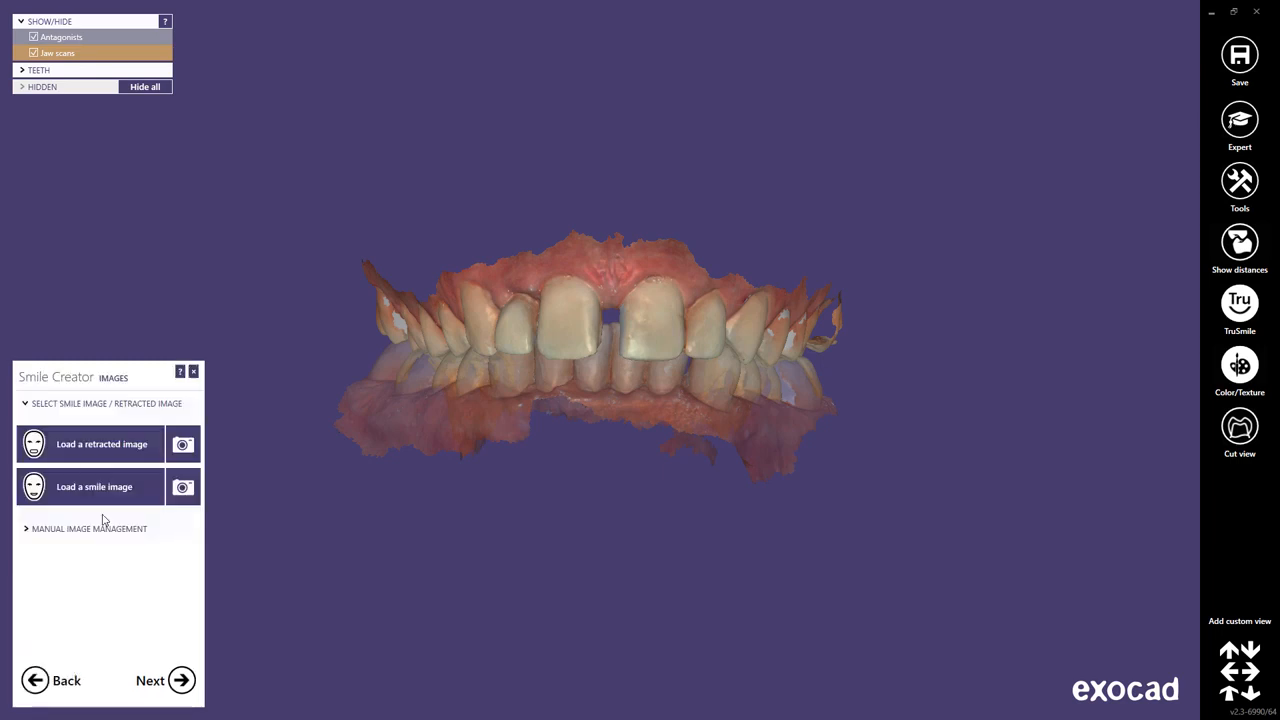
left_click(93, 458)
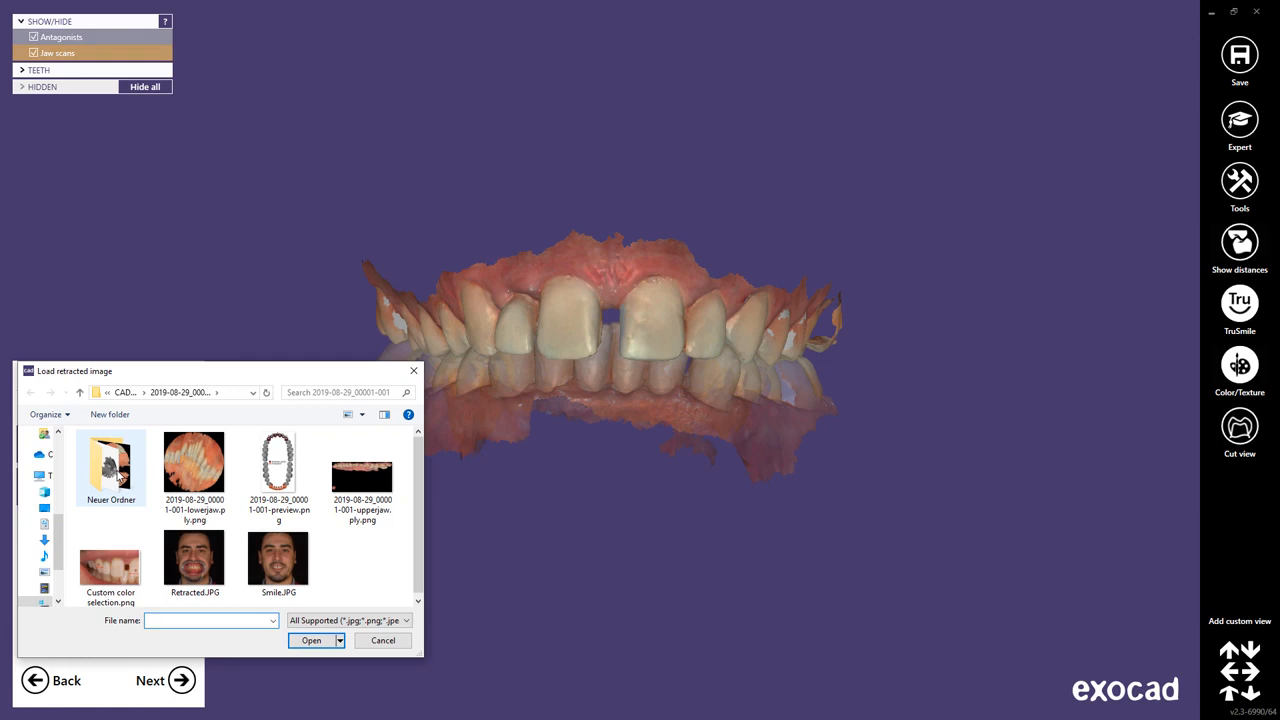
left_click(194, 558)
left_click(308, 641)
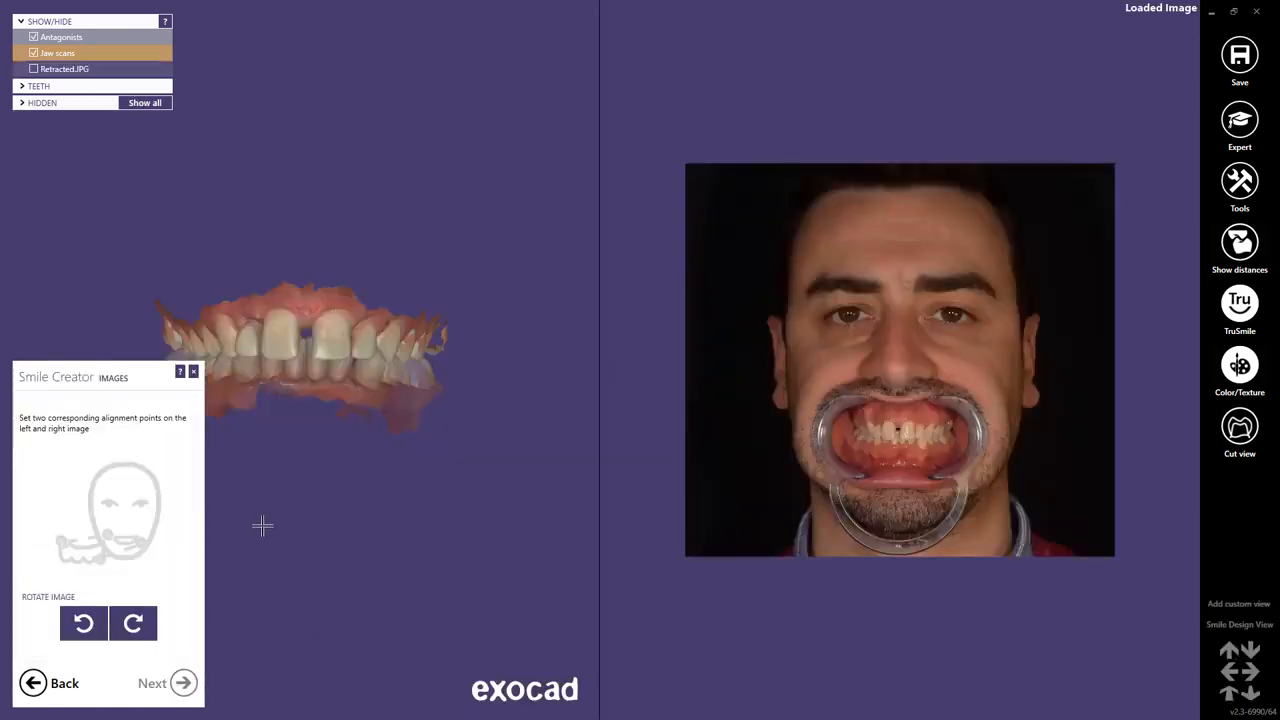
Place two matching pairs of alignment points on the jaw scan and the retracted photo, at the tips of upper canines 13 and 23
scroll(229, 411, "up", 5)
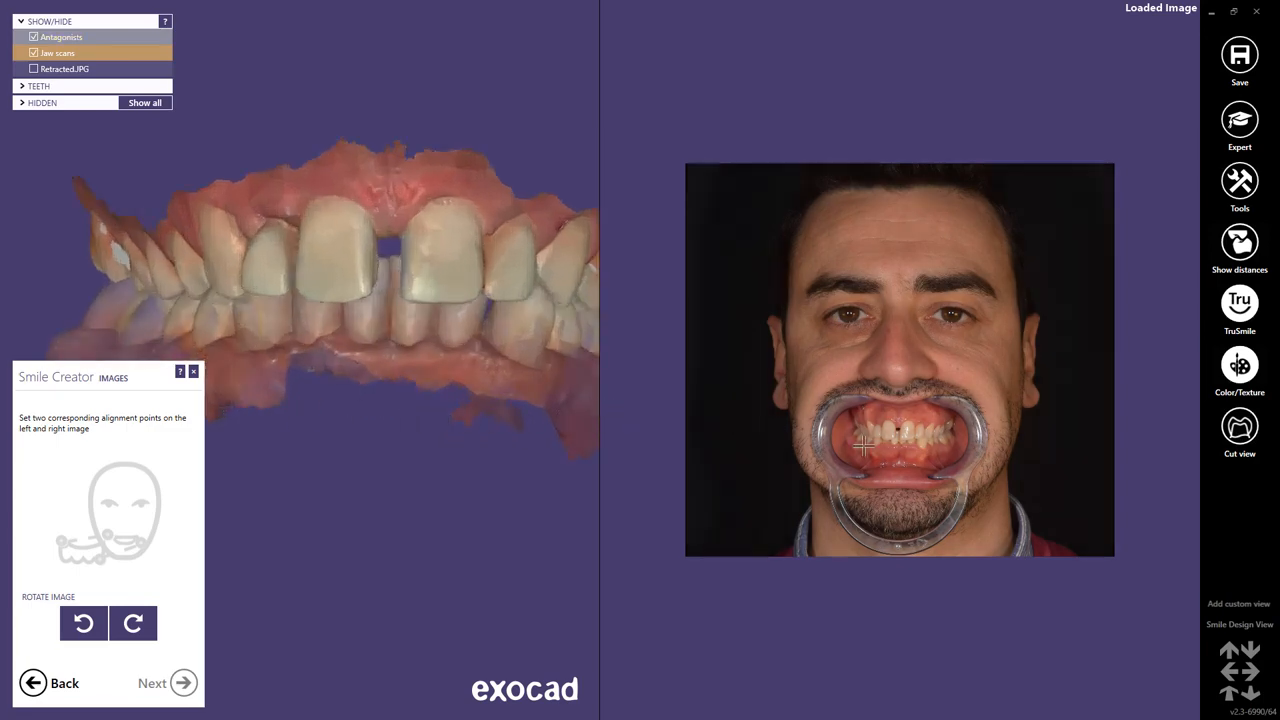
scroll(893, 452, "up", 6)
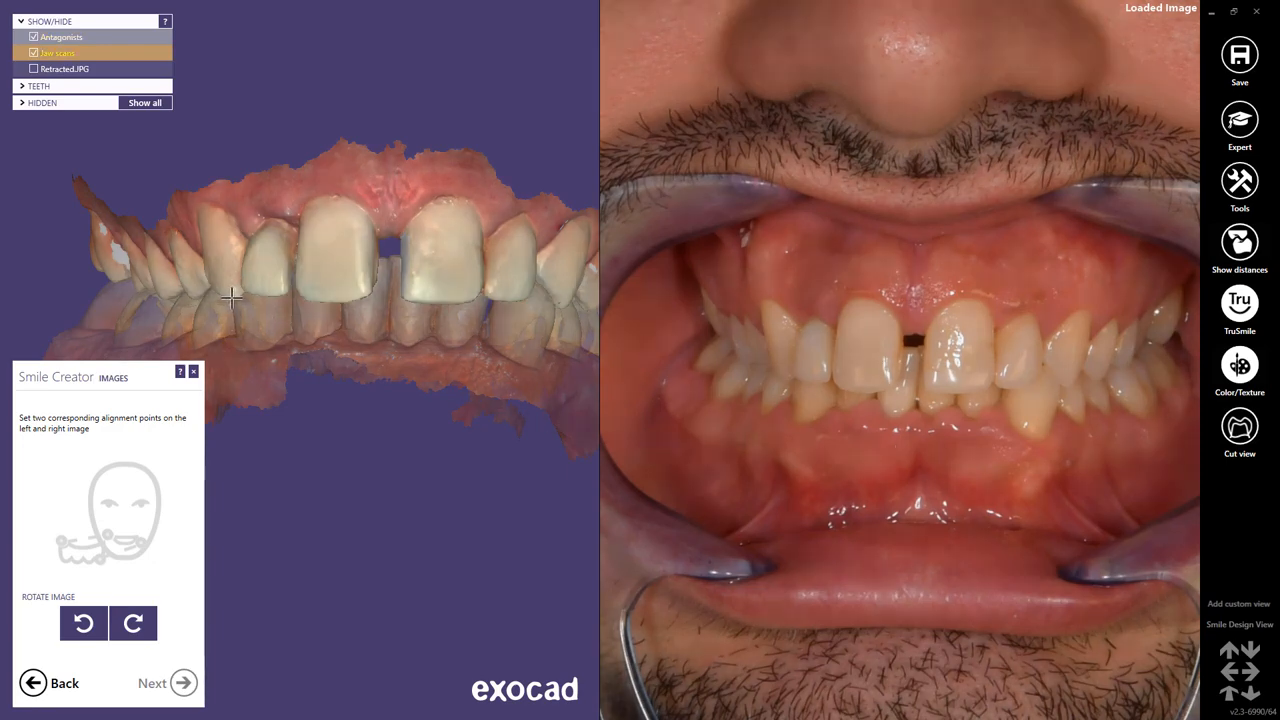
left_click(232, 297)
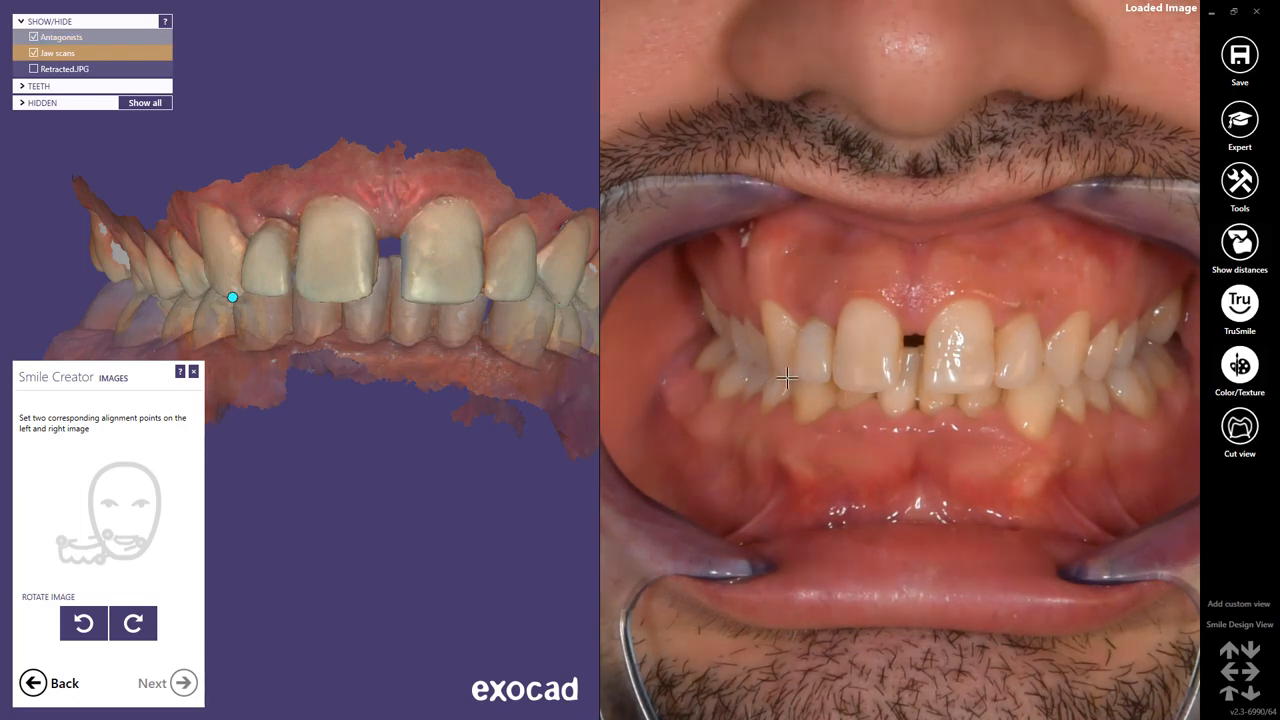
left_click(787, 378)
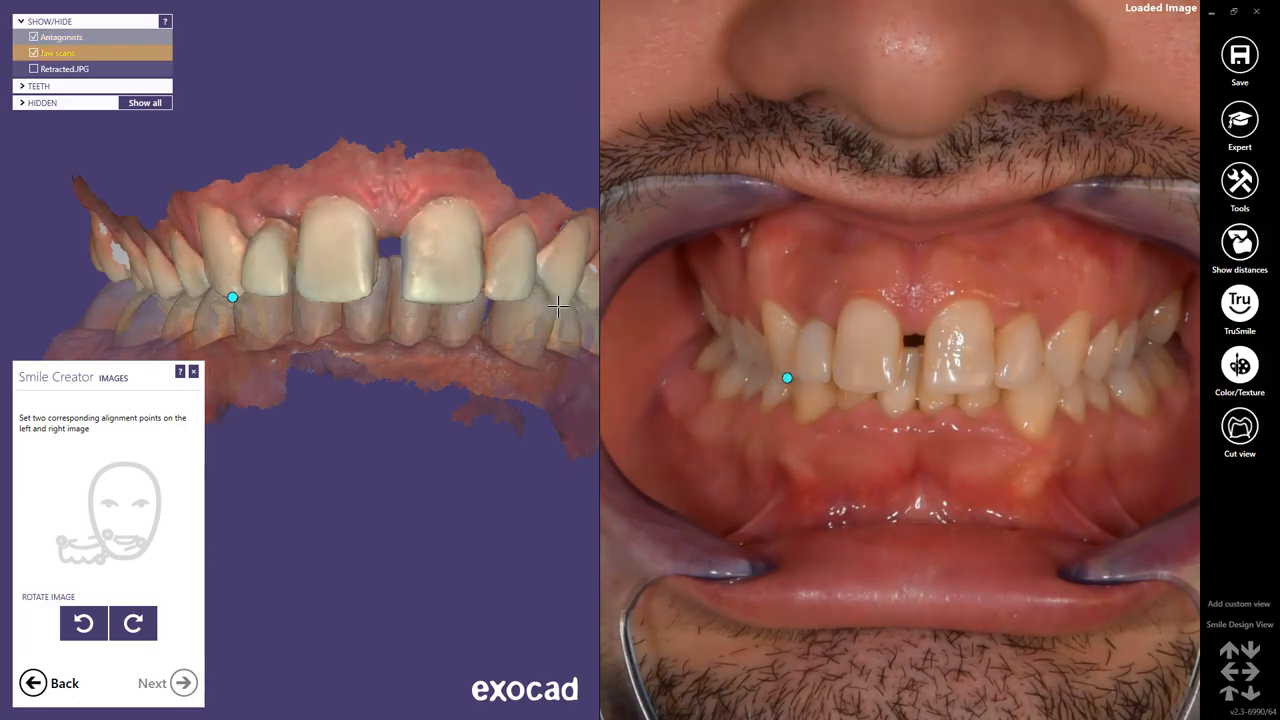
left_click(558, 306)
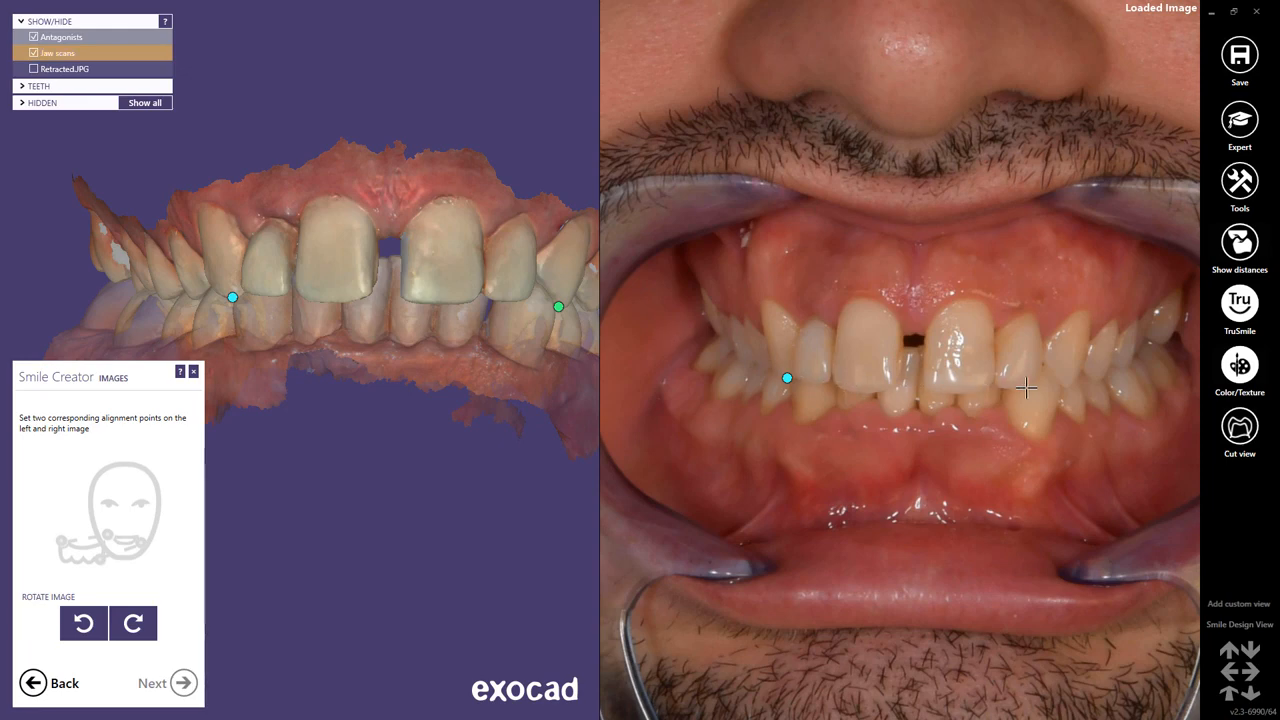
left_click(1063, 387)
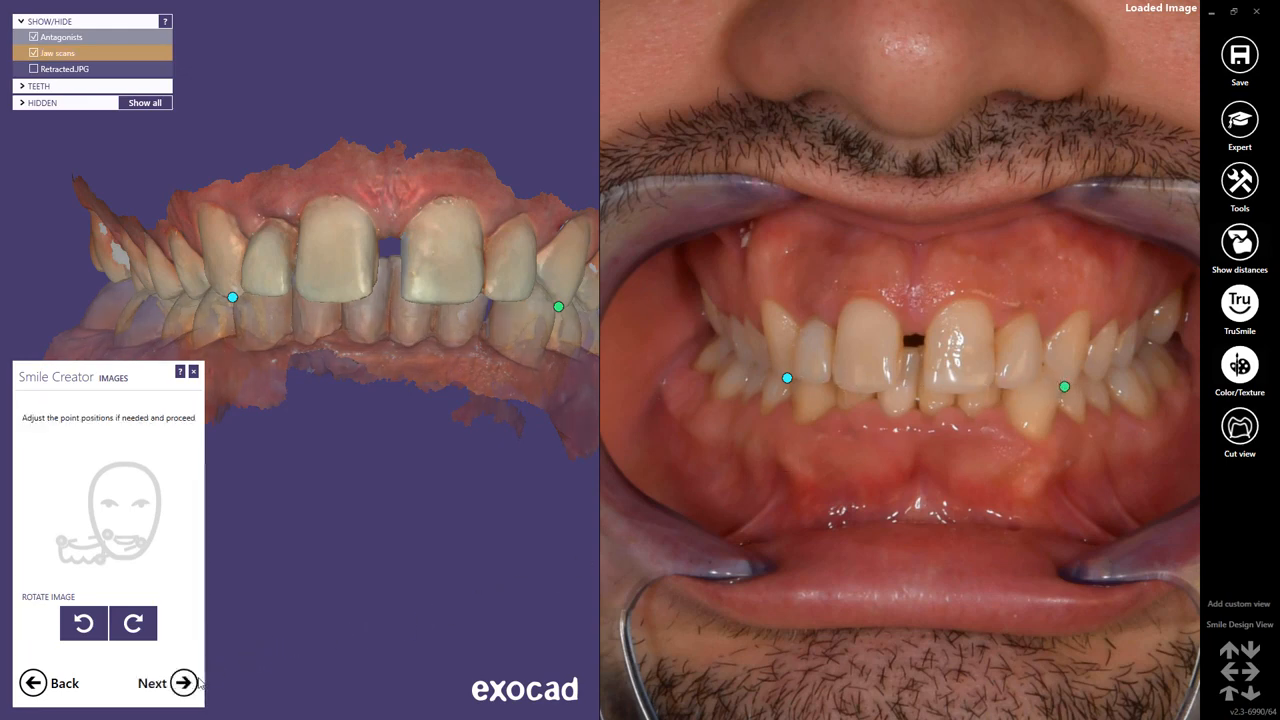
Fine-tune the retracted photo's overlay on the scan by shifting the green point at canine 23 slightly outward, and accept the alignment
left_click(184, 683)
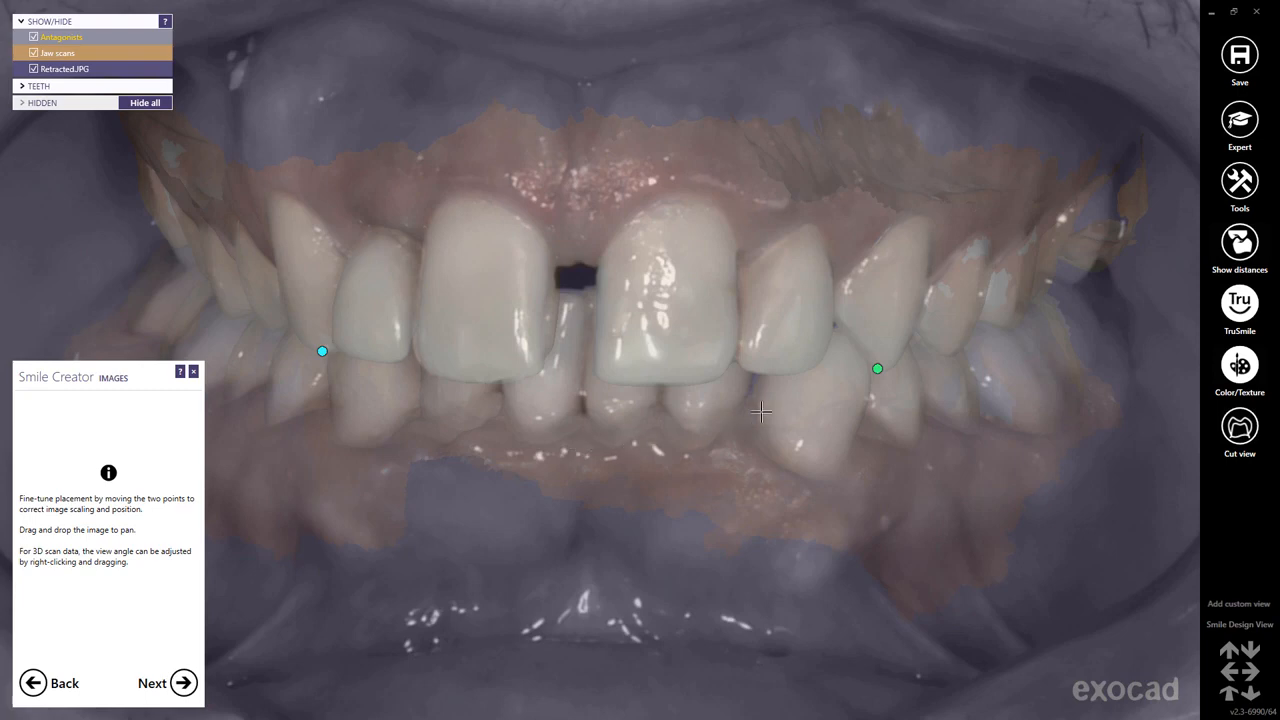
left_click_drag(878, 369, 884, 367)
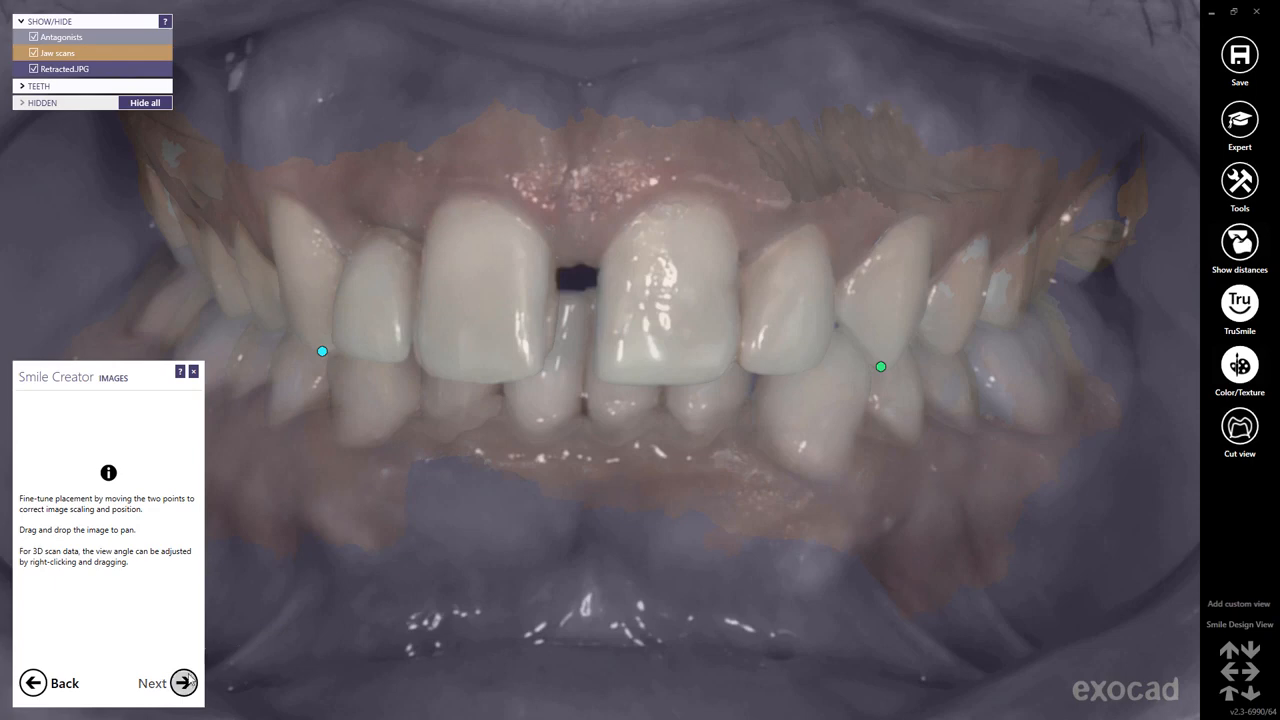
left_click(183, 682)
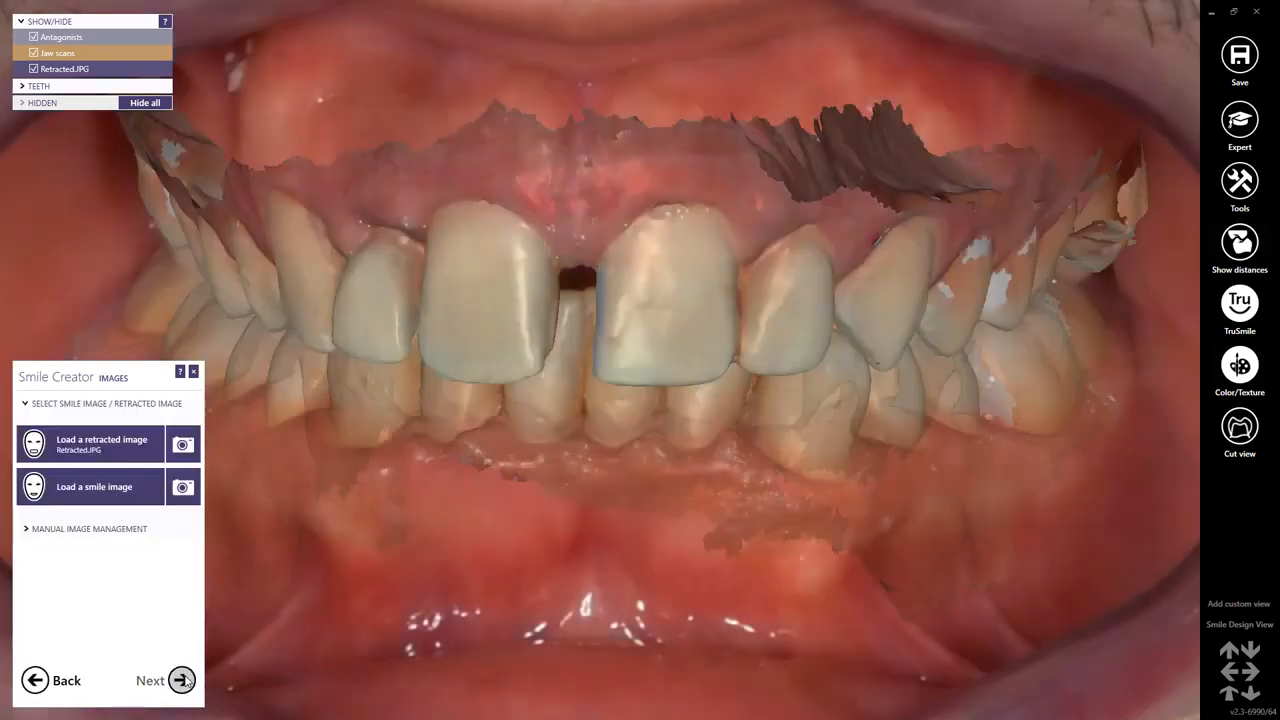
Load Smile.JPG as the smile image
left_click(113, 499)
left_click(281, 572)
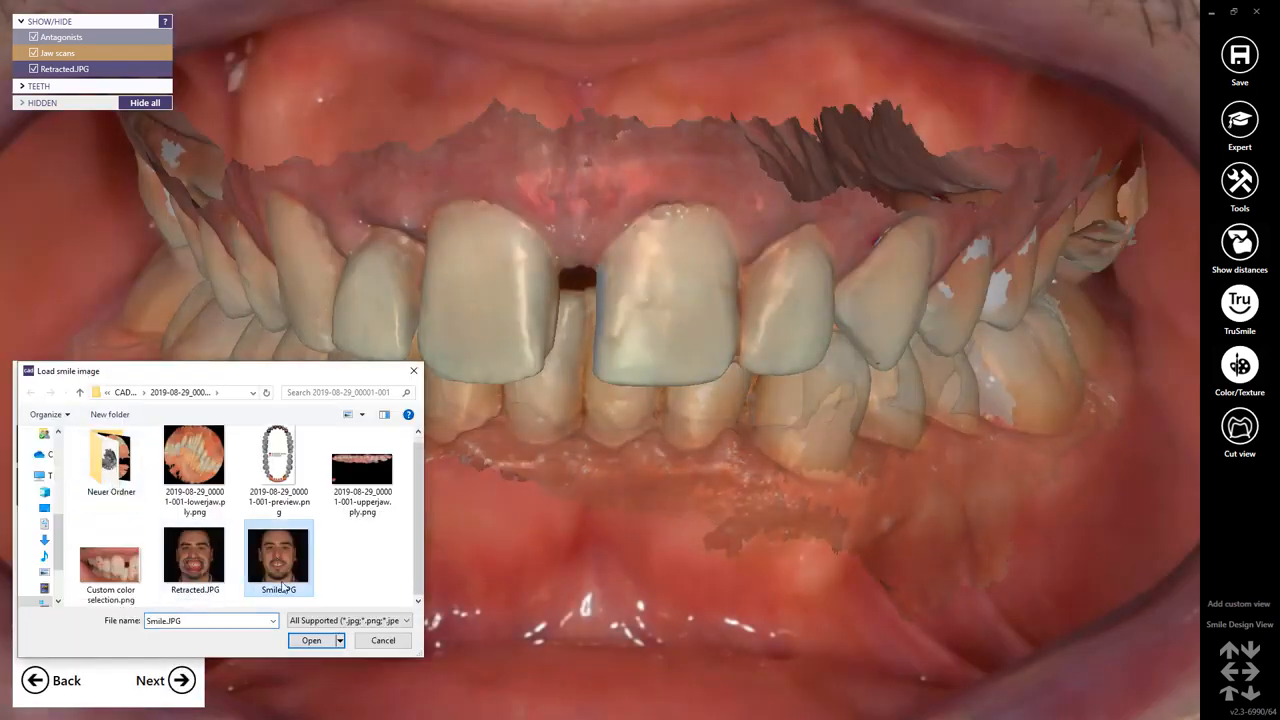
left_click(306, 636)
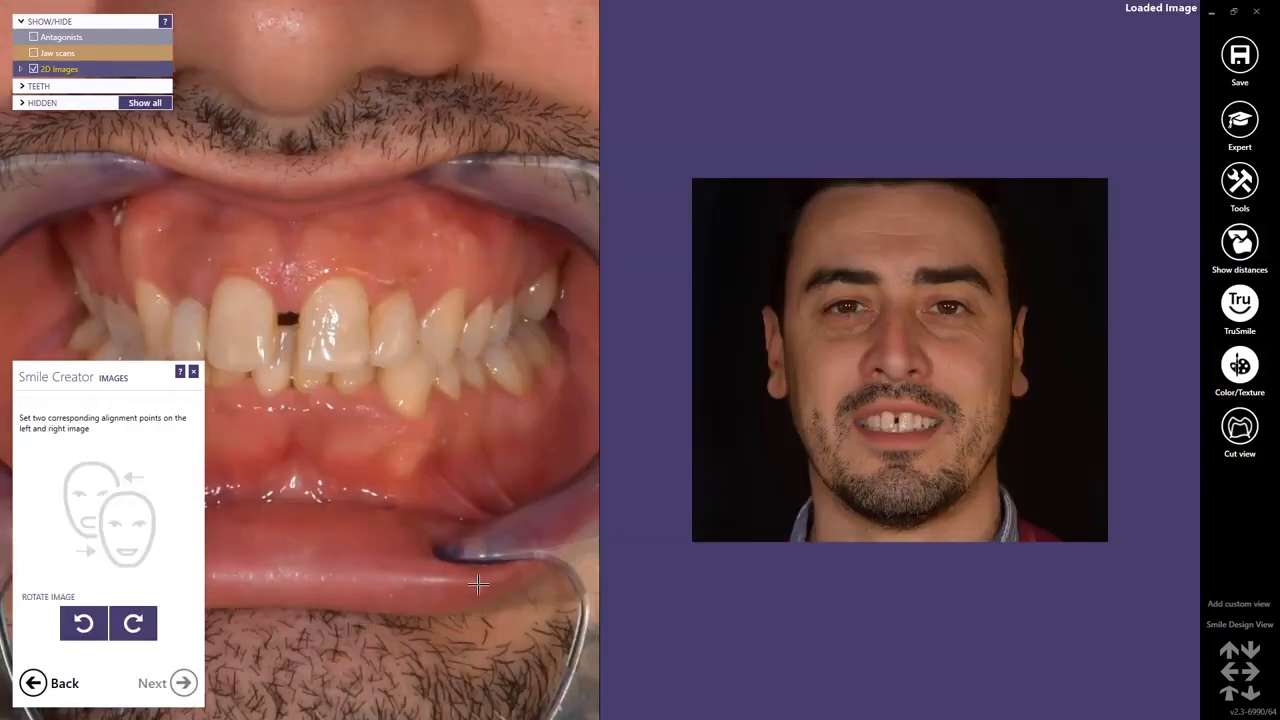
Place matching alignment points on the retracted and smile photos, between teeth 12 and 11 and at the tip of canine 23
scroll(904, 455, "up", 4)
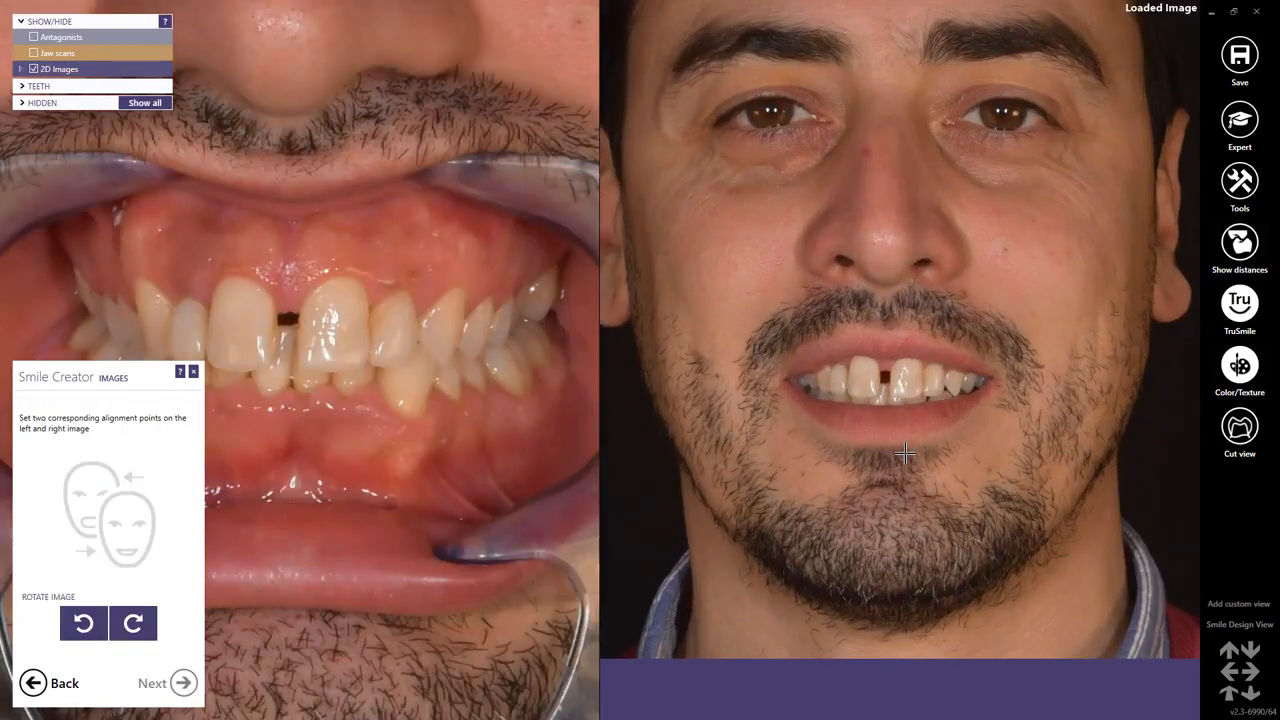
scroll(904, 455, "up", 3)
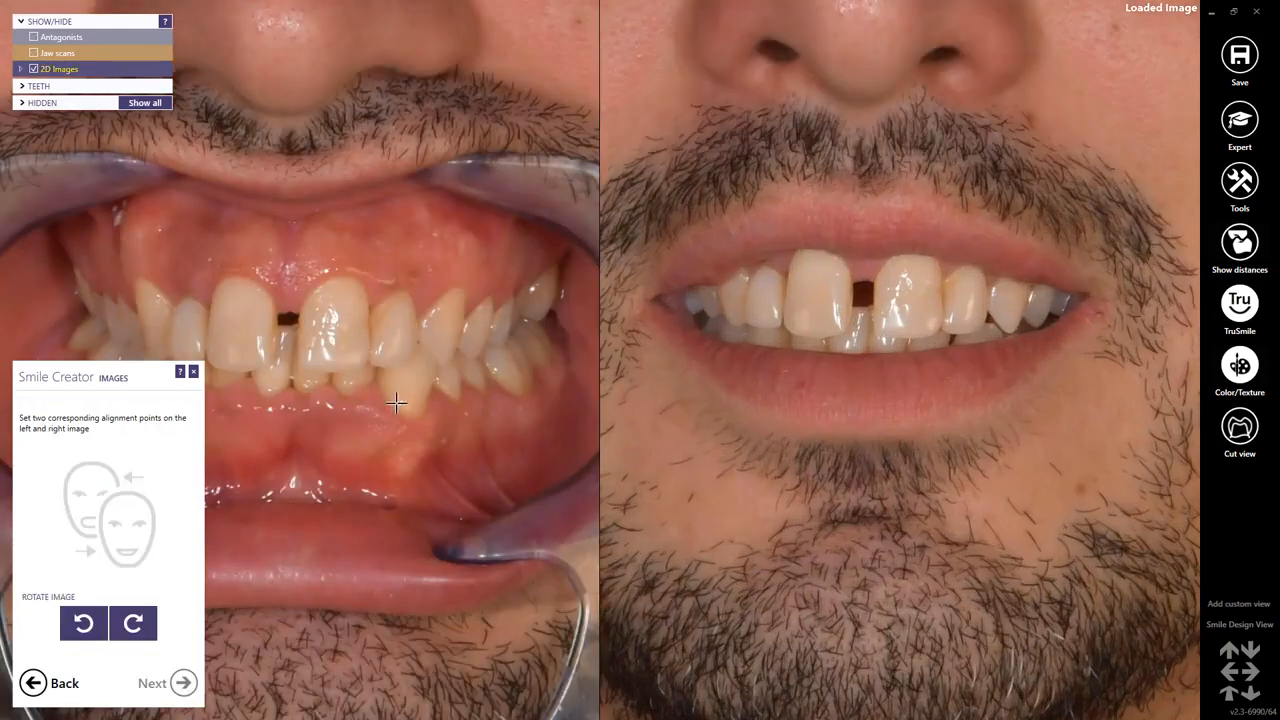
left_click(205, 346)
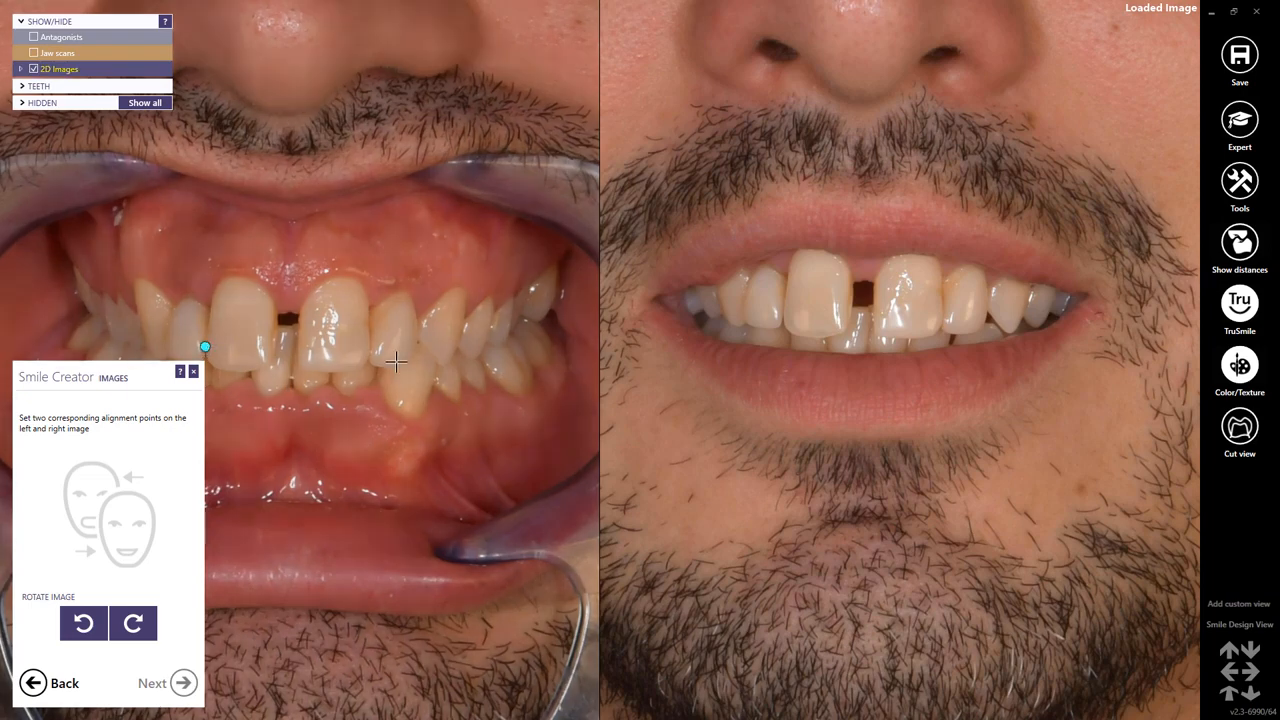
left_click(442, 364)
left_click(783, 314)
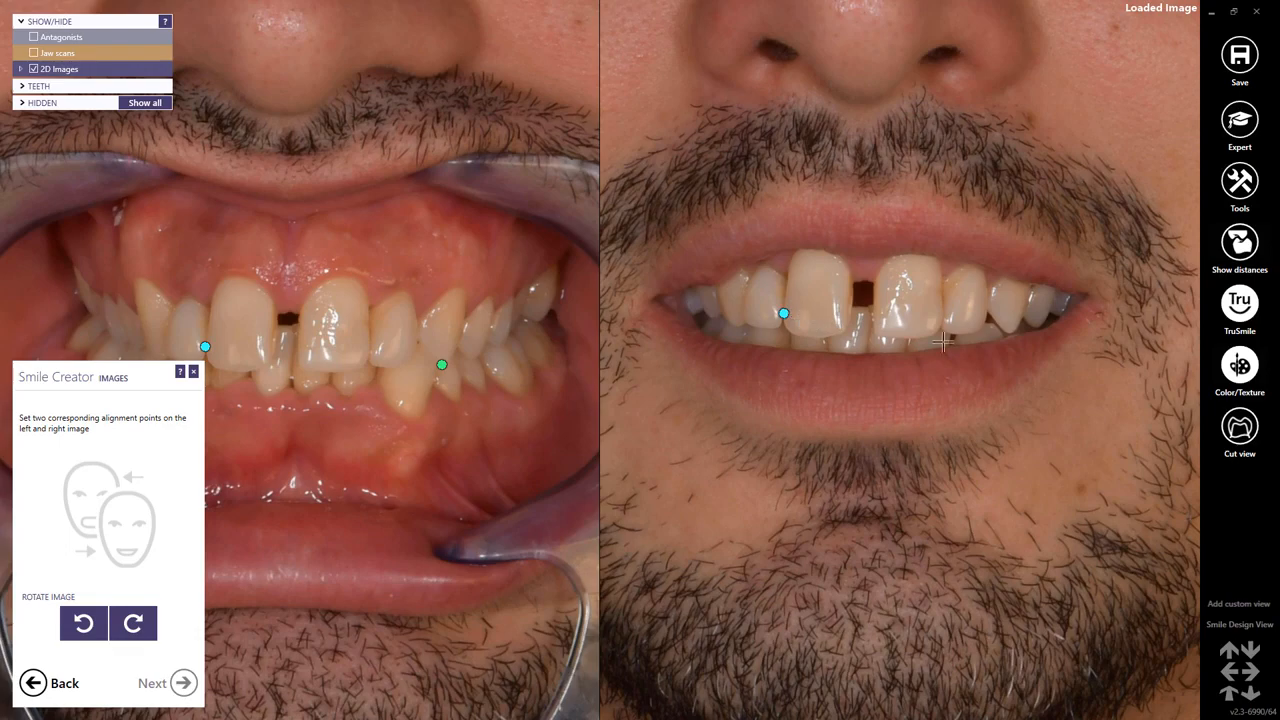
left_click(1010, 334)
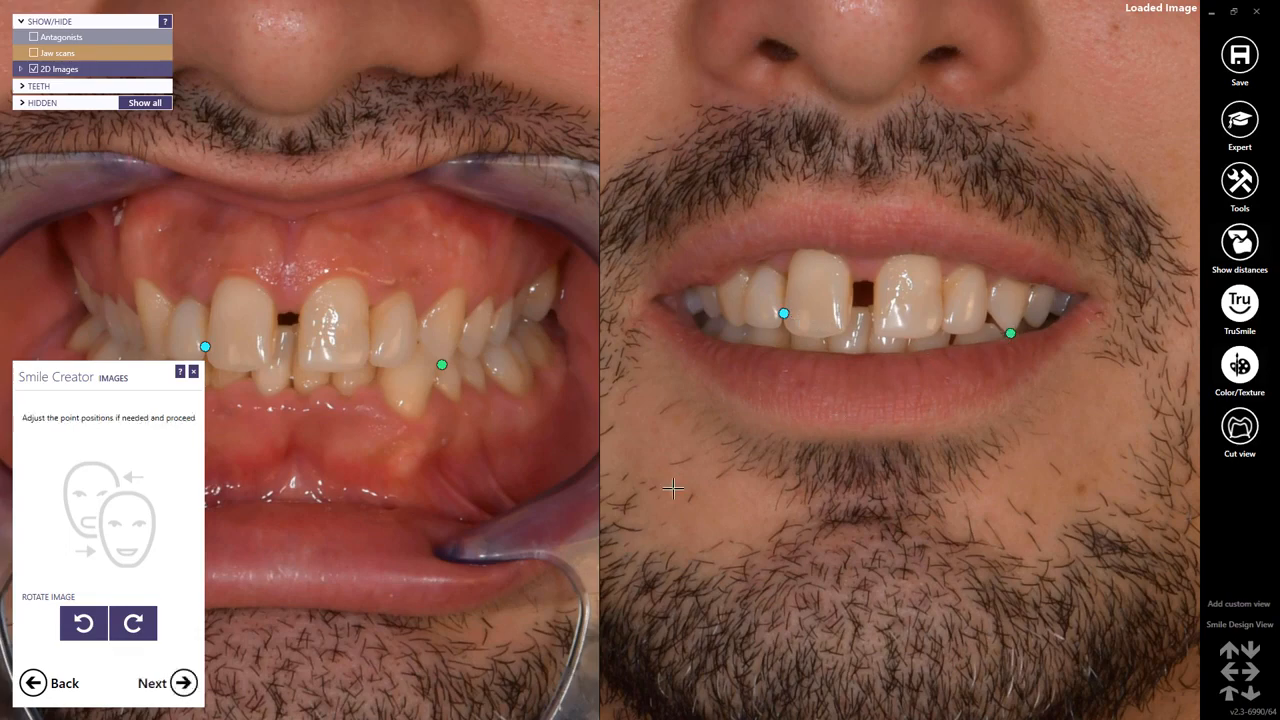
Fine-tune the smile photo's overlay by nudging both alignment points slightly, and accept the alignment
left_click(183, 683)
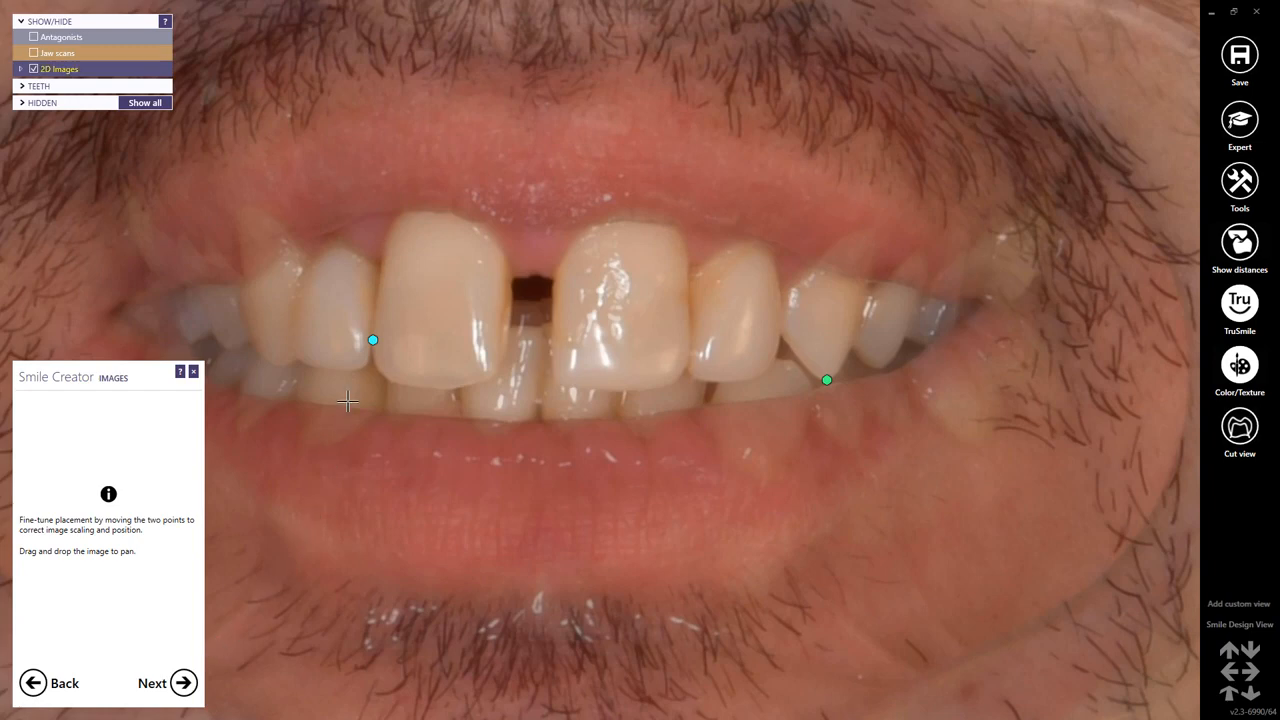
left_click_drag(373, 340, 375, 339)
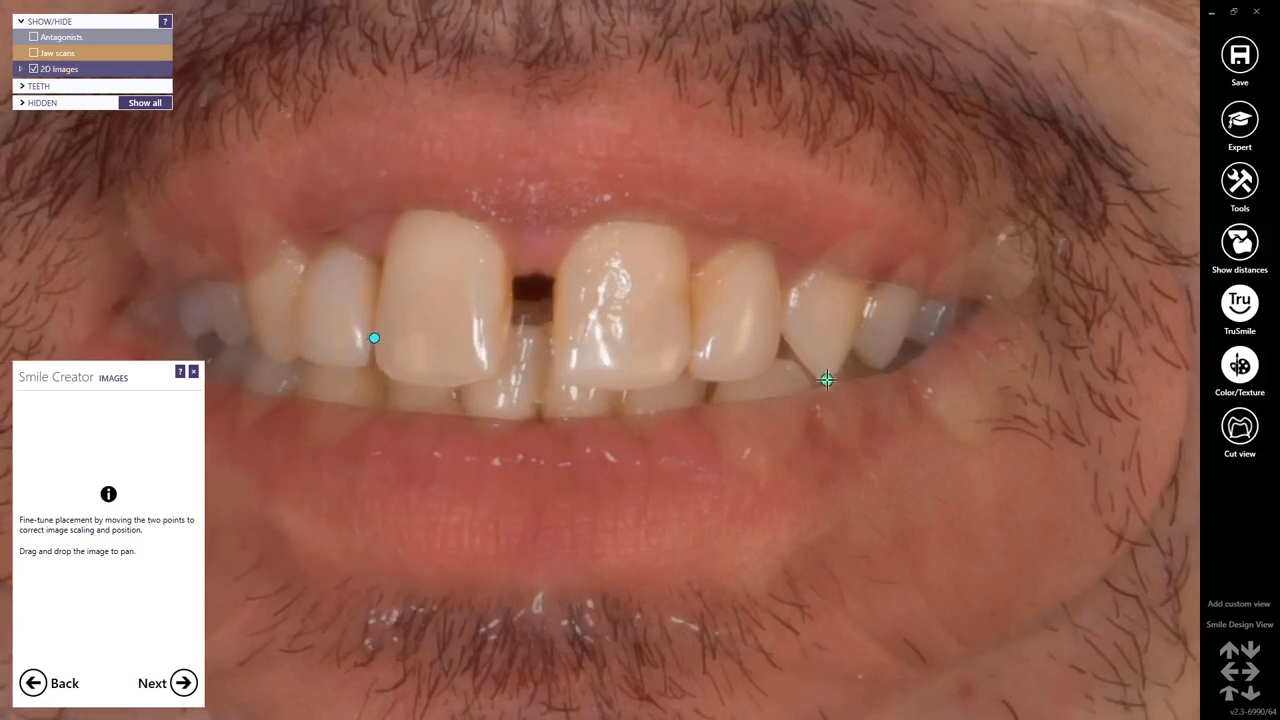
left_click_drag(826, 380, 826, 382)
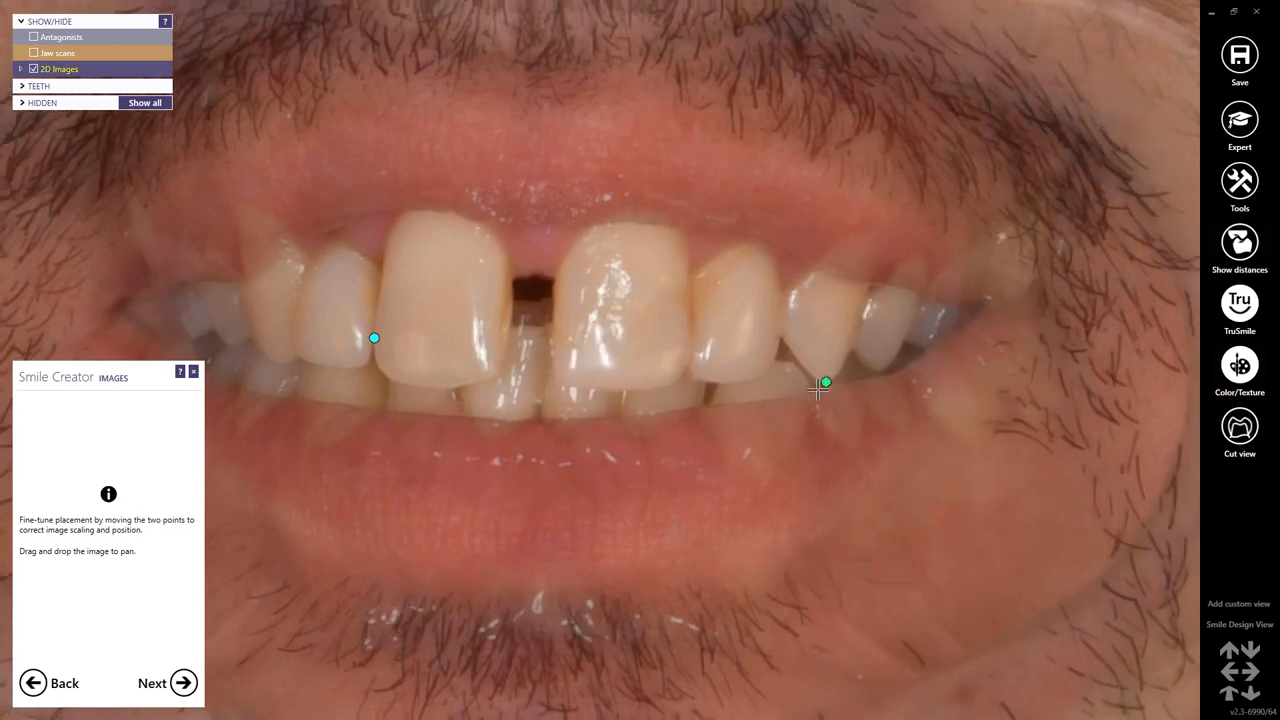
left_click(183, 684)
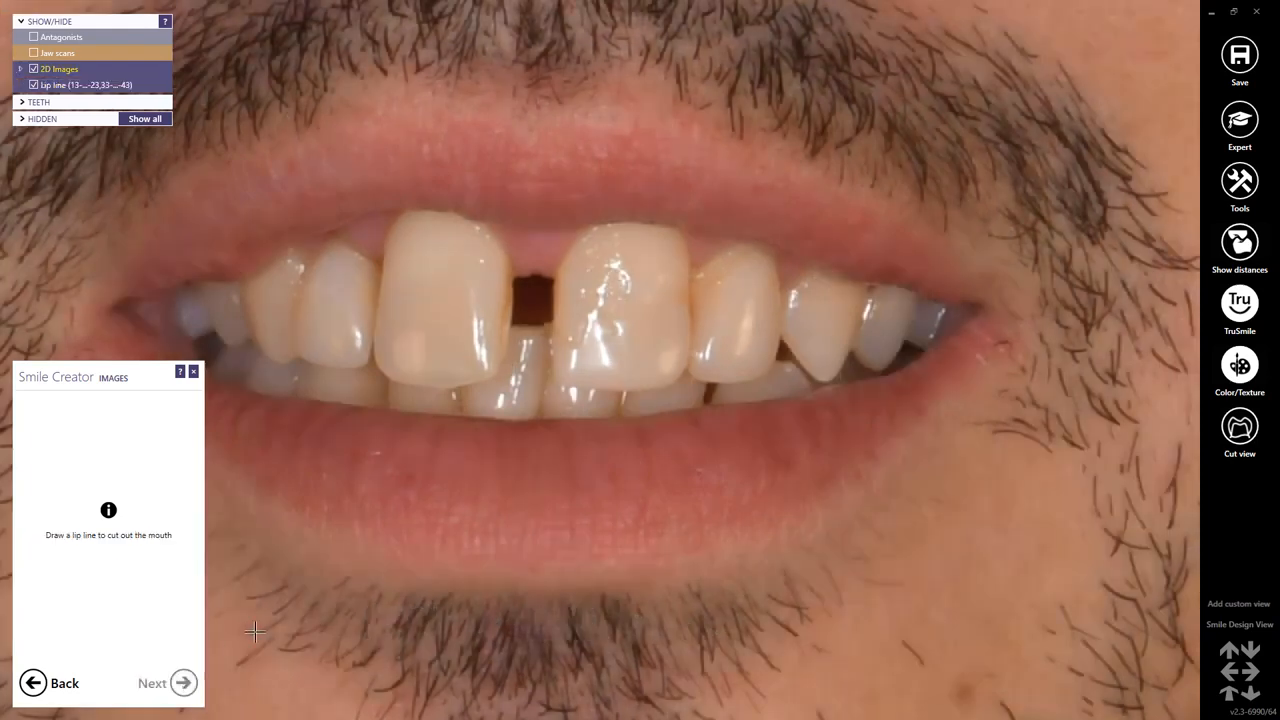
Draw a closed lip line around the mouth opening, following the inner edges of the upper and lower lips from corner to corner
scroll(503, 471, "down", 3)
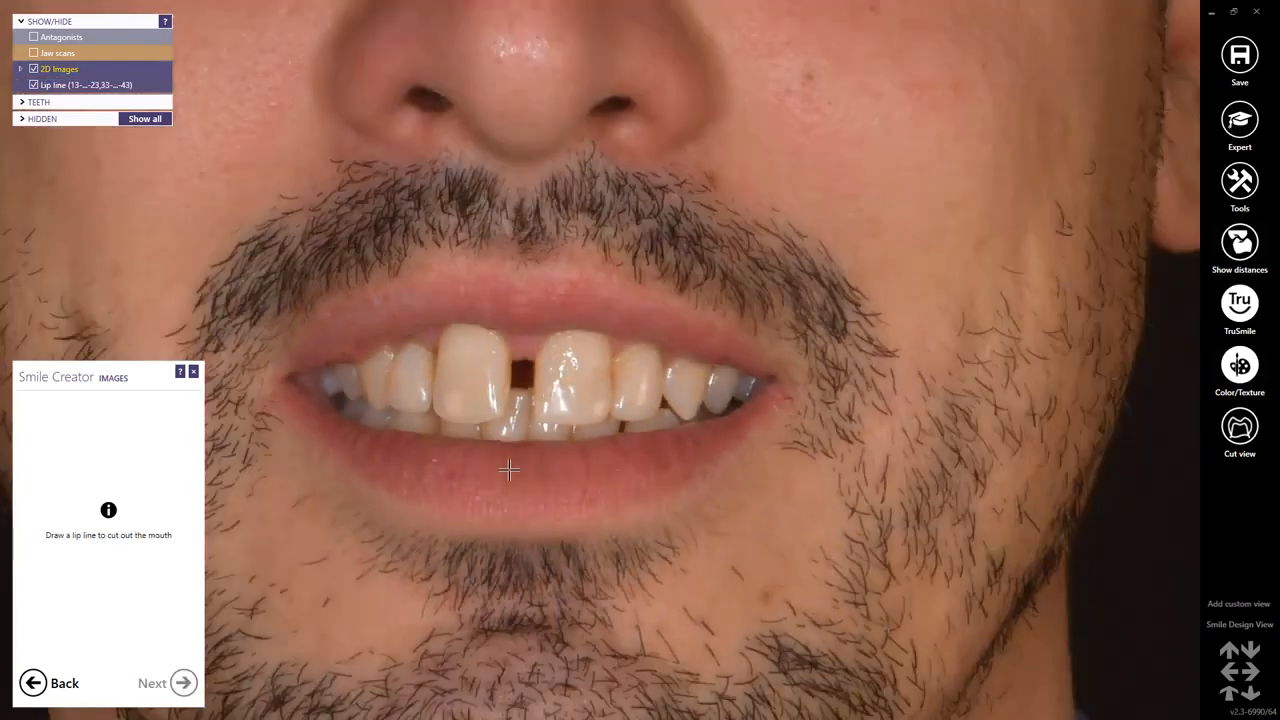
left_click(293, 375)
left_click(335, 352)
left_click(388, 332)
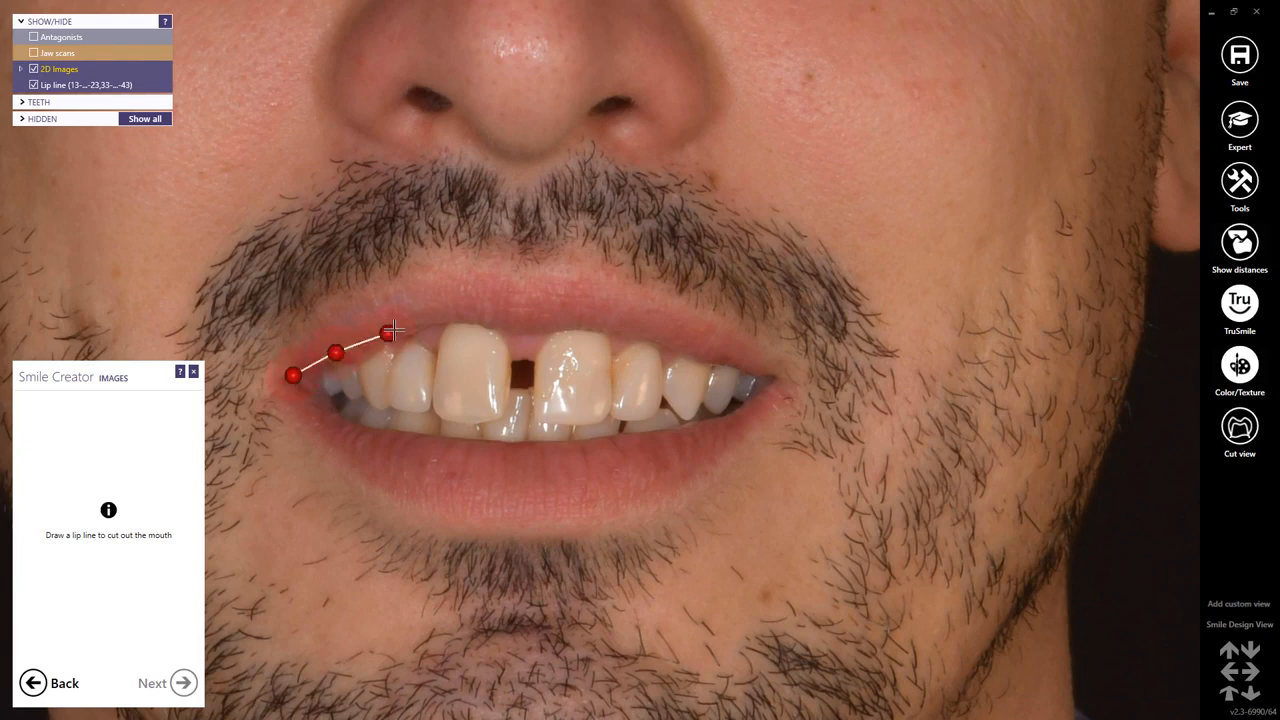
left_click(396, 328)
left_click(444, 320)
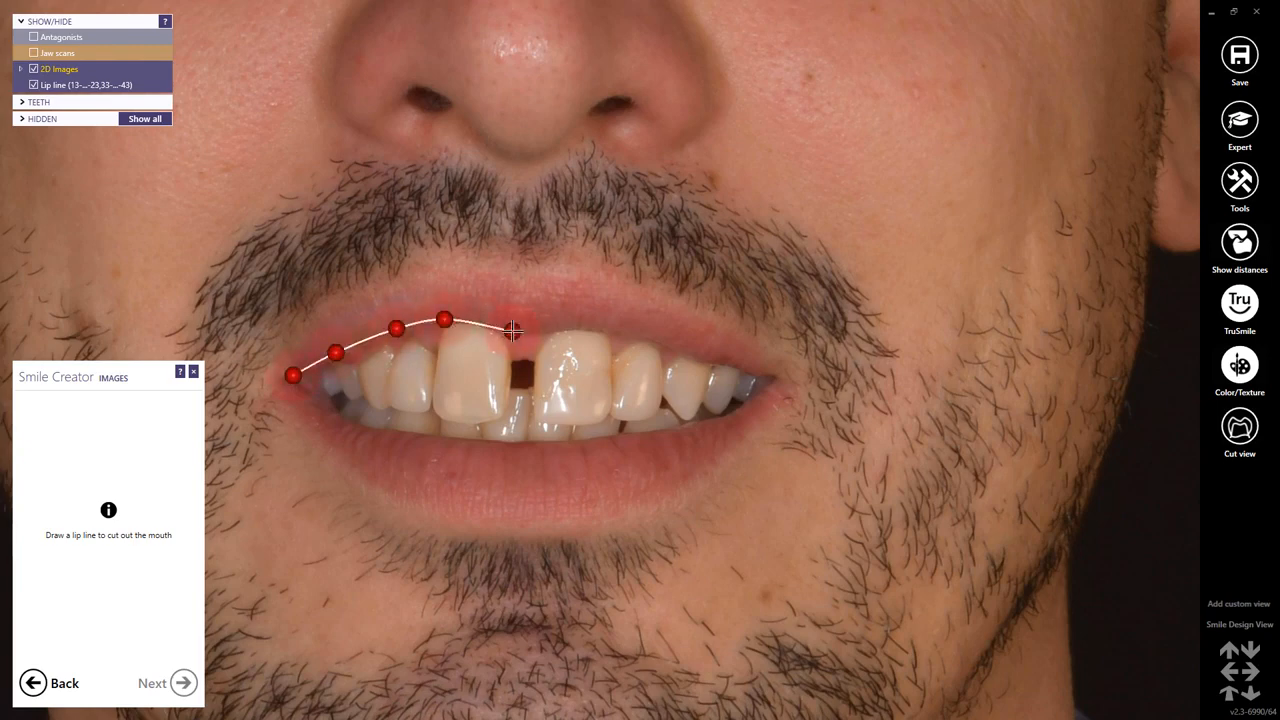
left_click(512, 330)
left_click(587, 330)
left_click(664, 344)
left_click(706, 361)
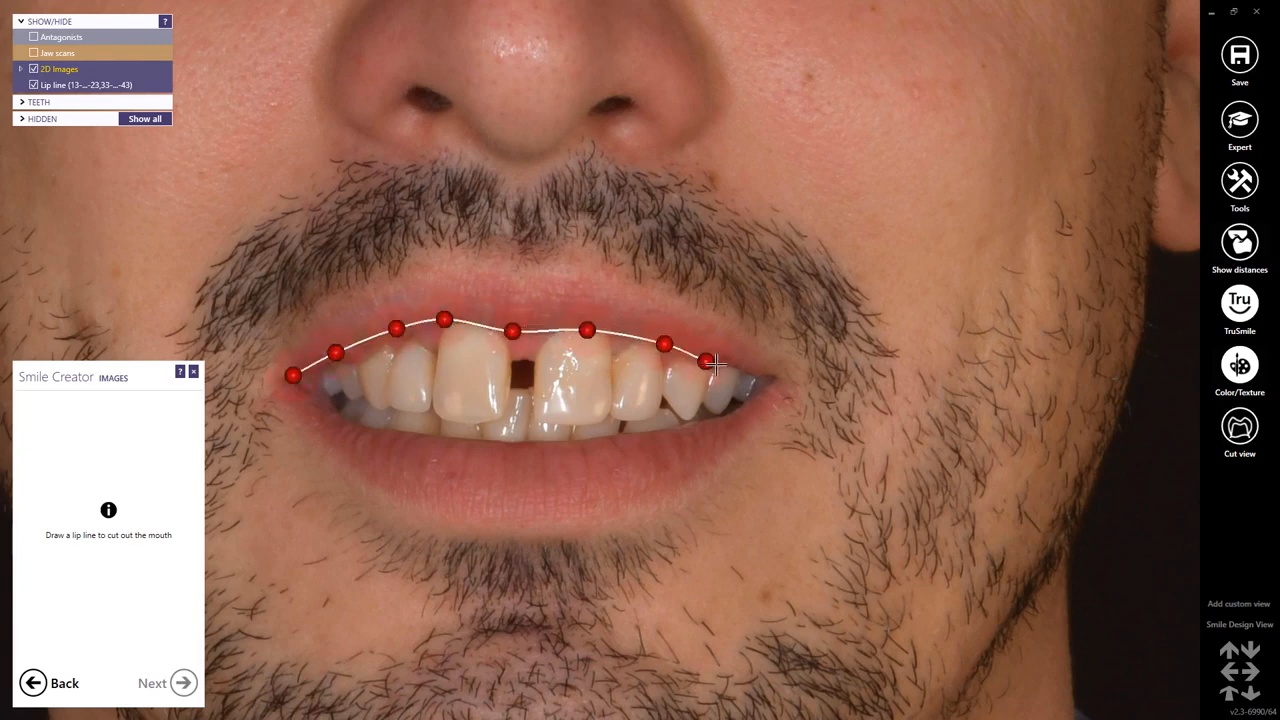
left_click(734, 368)
left_click(765, 377)
left_click(757, 398)
left_click(689, 425)
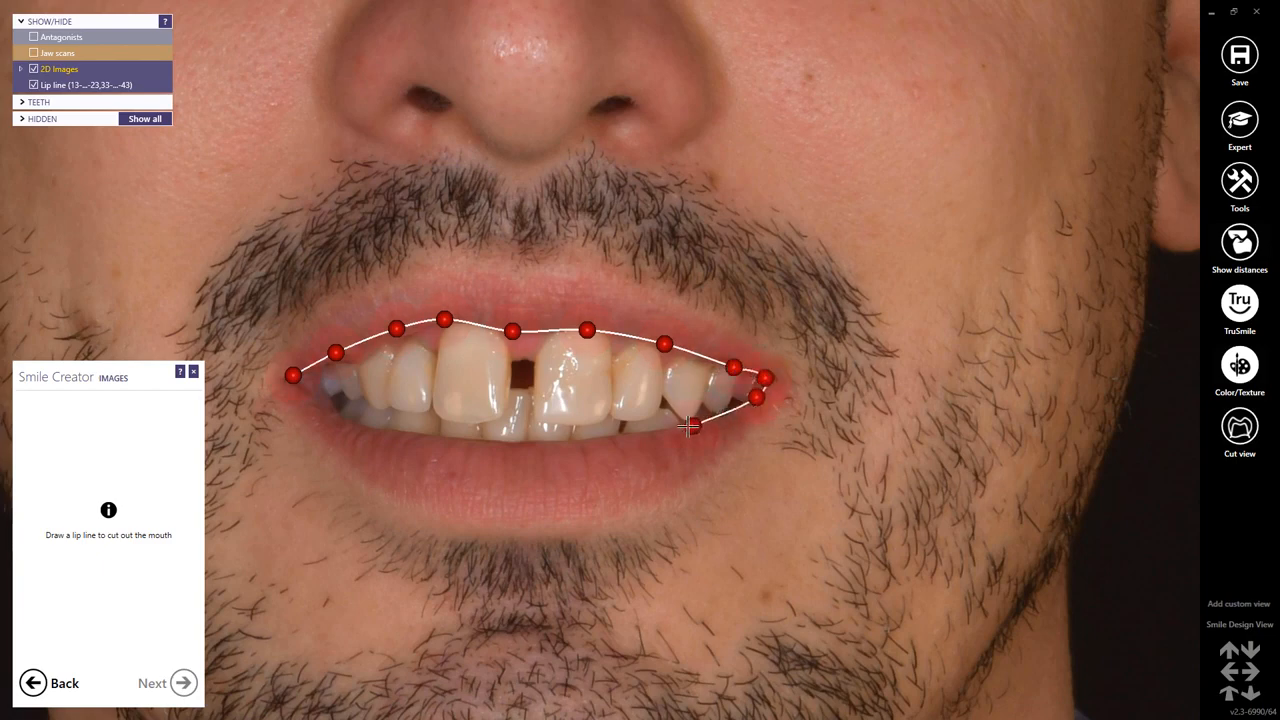
left_click(636, 437)
left_click(571, 441)
left_click(519, 443)
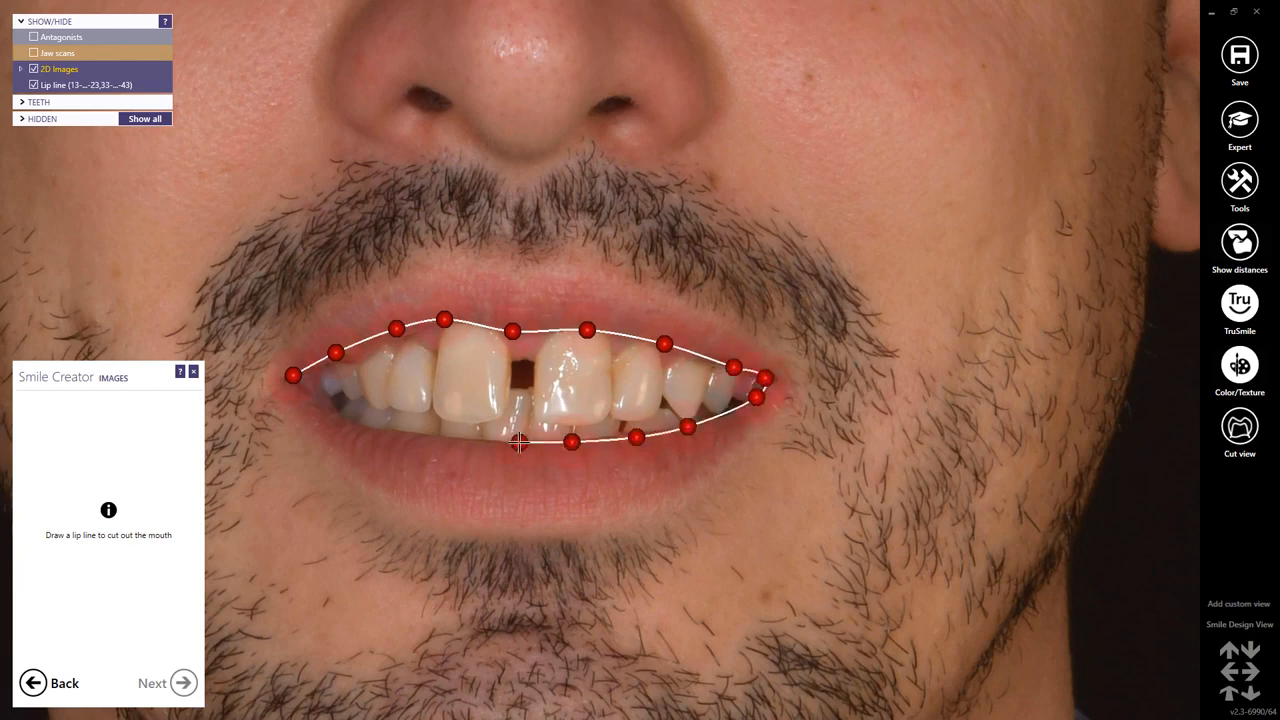
left_click(474, 440)
left_click(409, 433)
left_click(364, 427)
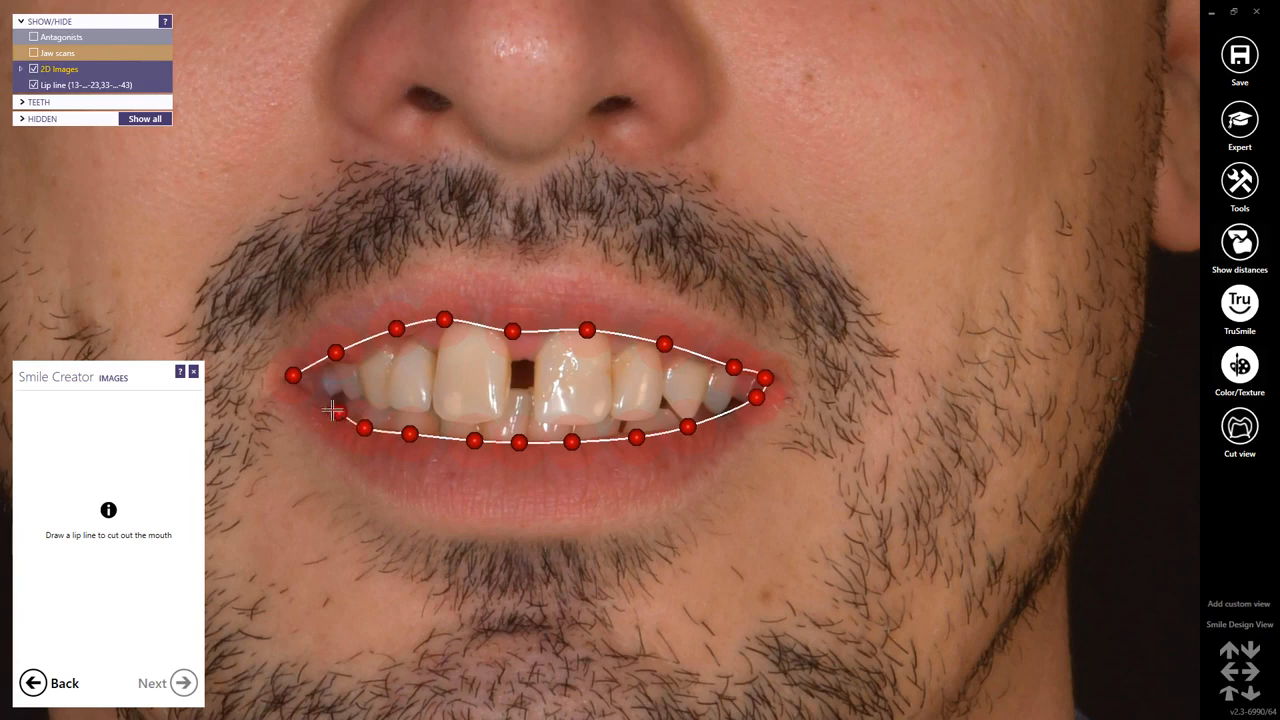
left_click(323, 406)
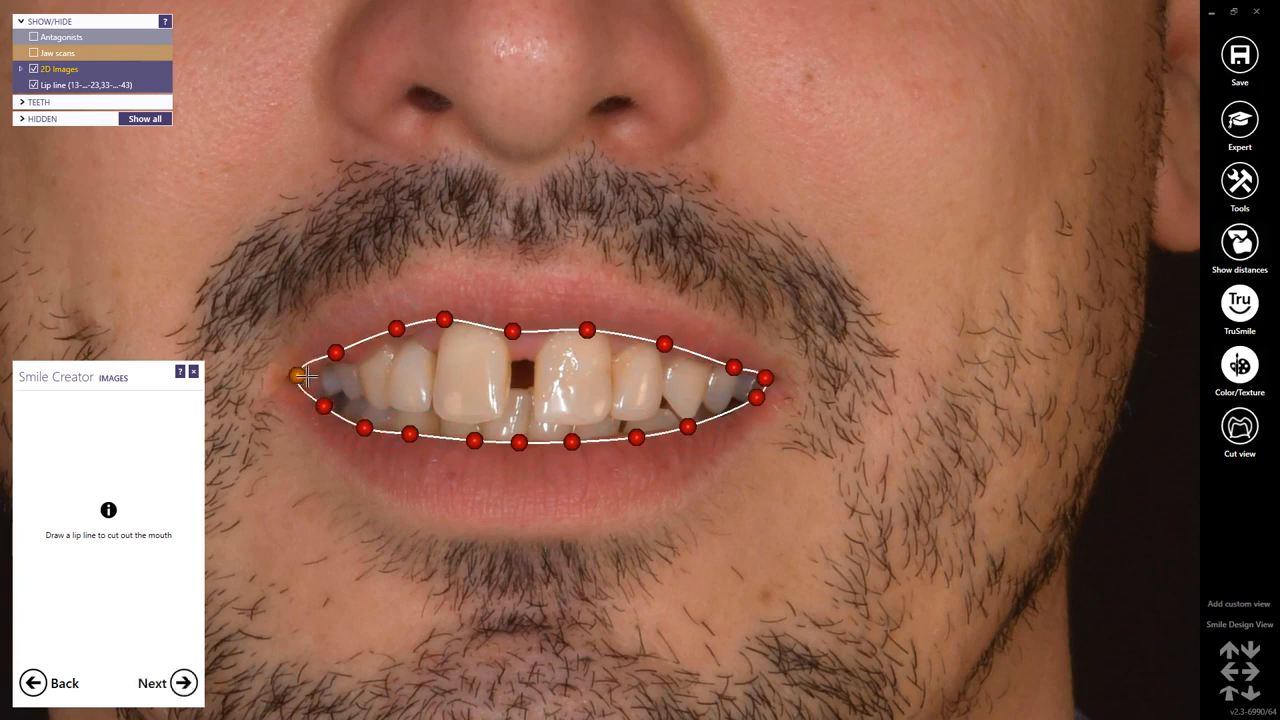
Refine the lip line by shifting points at the mouth corner and upper lip, and remove the lower-lip point below tooth 22
left_click_drag(308, 376, 343, 352)
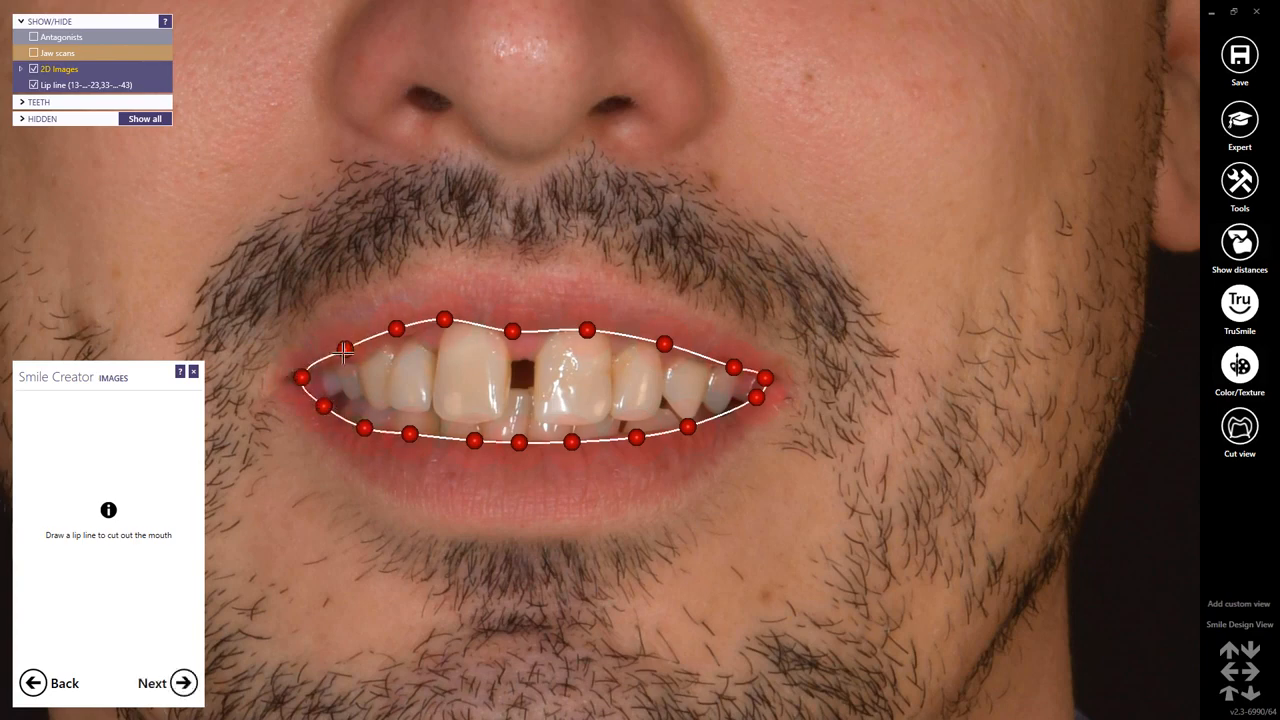
left_click_drag(587, 330, 576, 330)
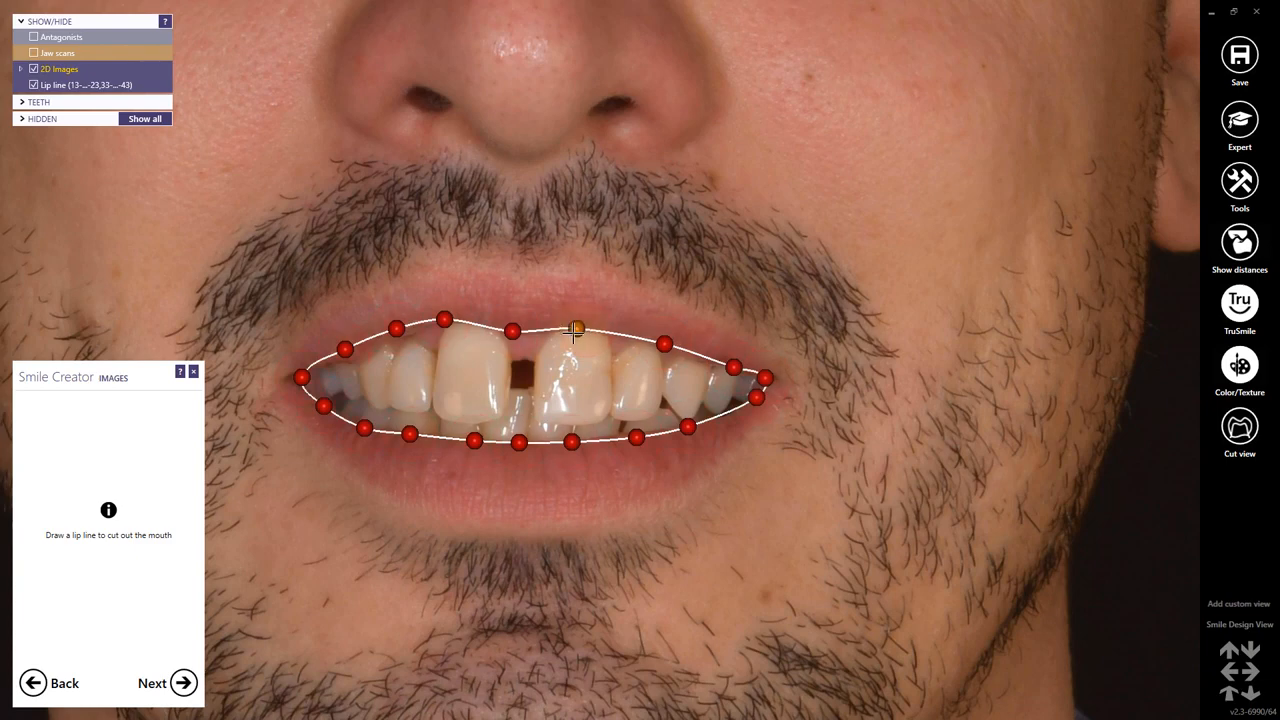
left_click(637, 436)
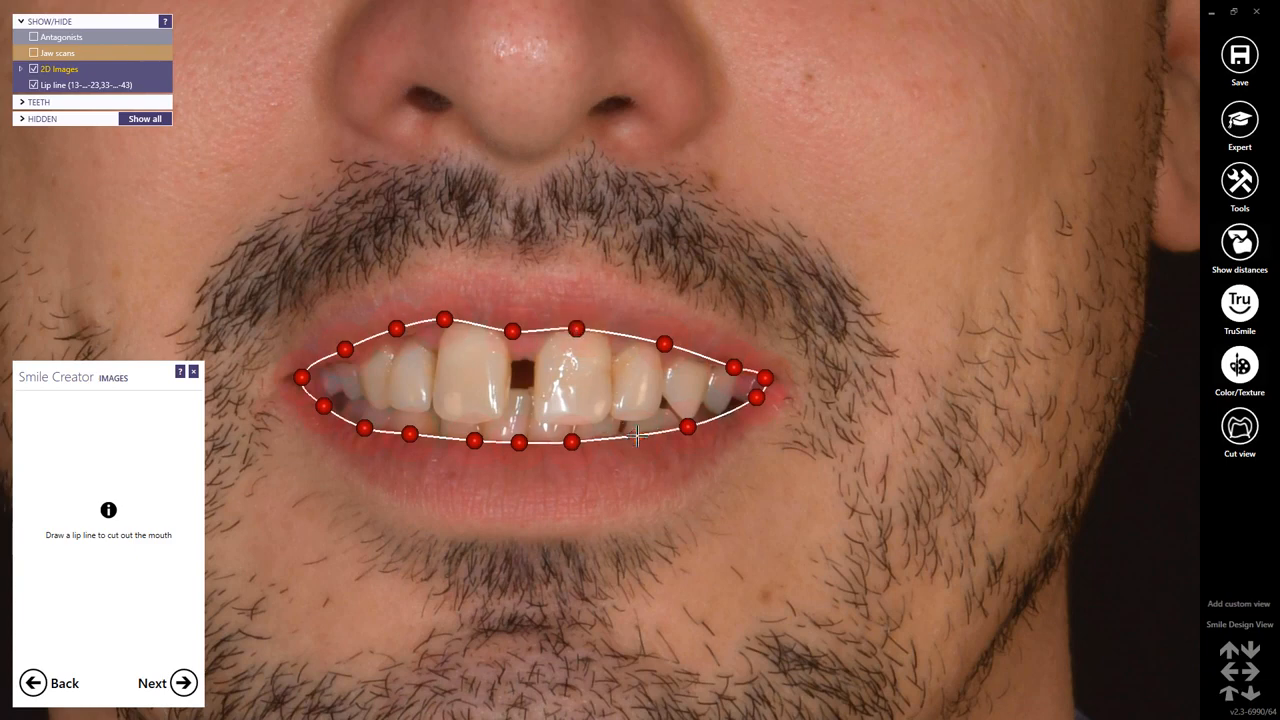
Accept the lip line and mark the patient's right and left pupils on the retracted photo to set the facial reference lines
left_click(184, 686)
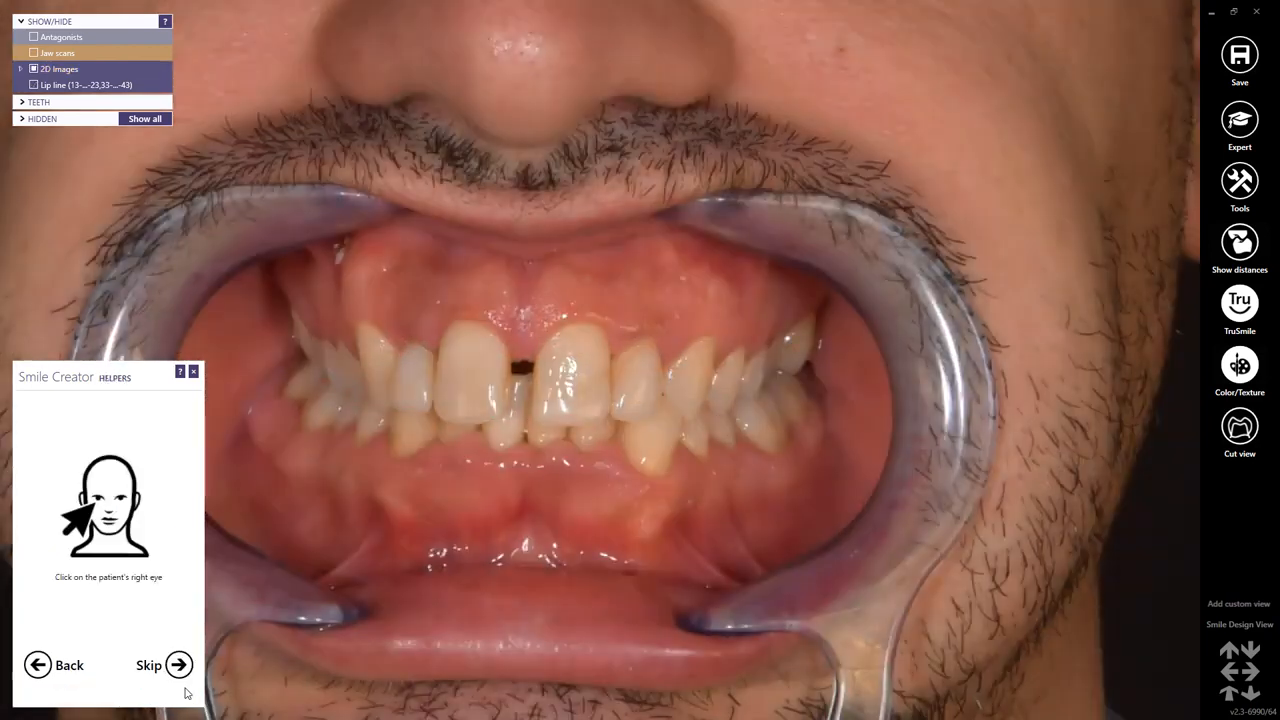
scroll(531, 456, "down", 3)
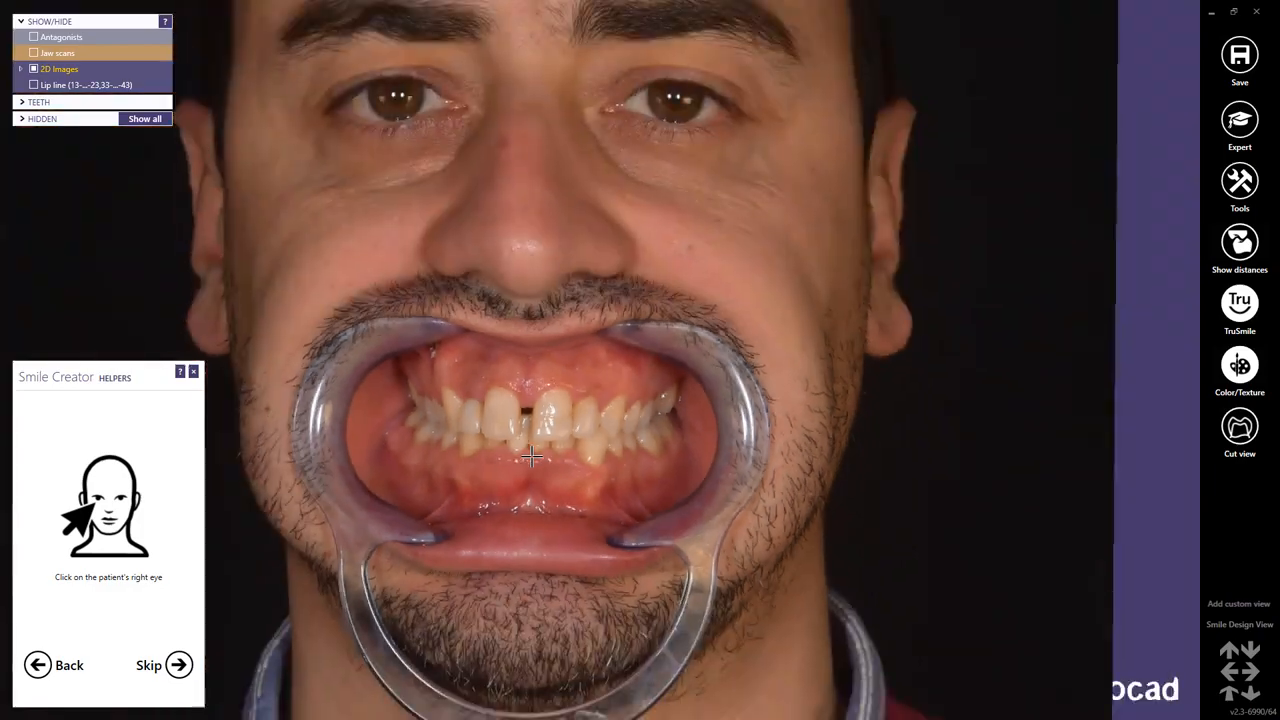
left_click(396, 97)
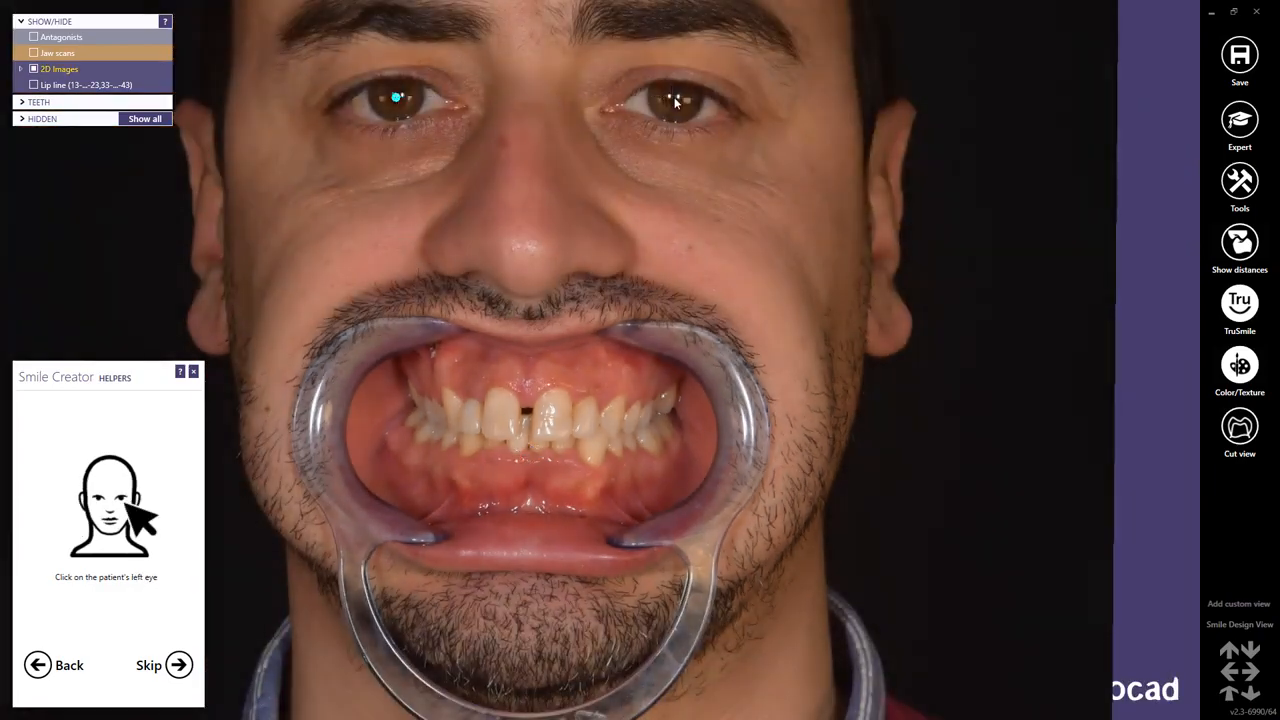
left_click(674, 97)
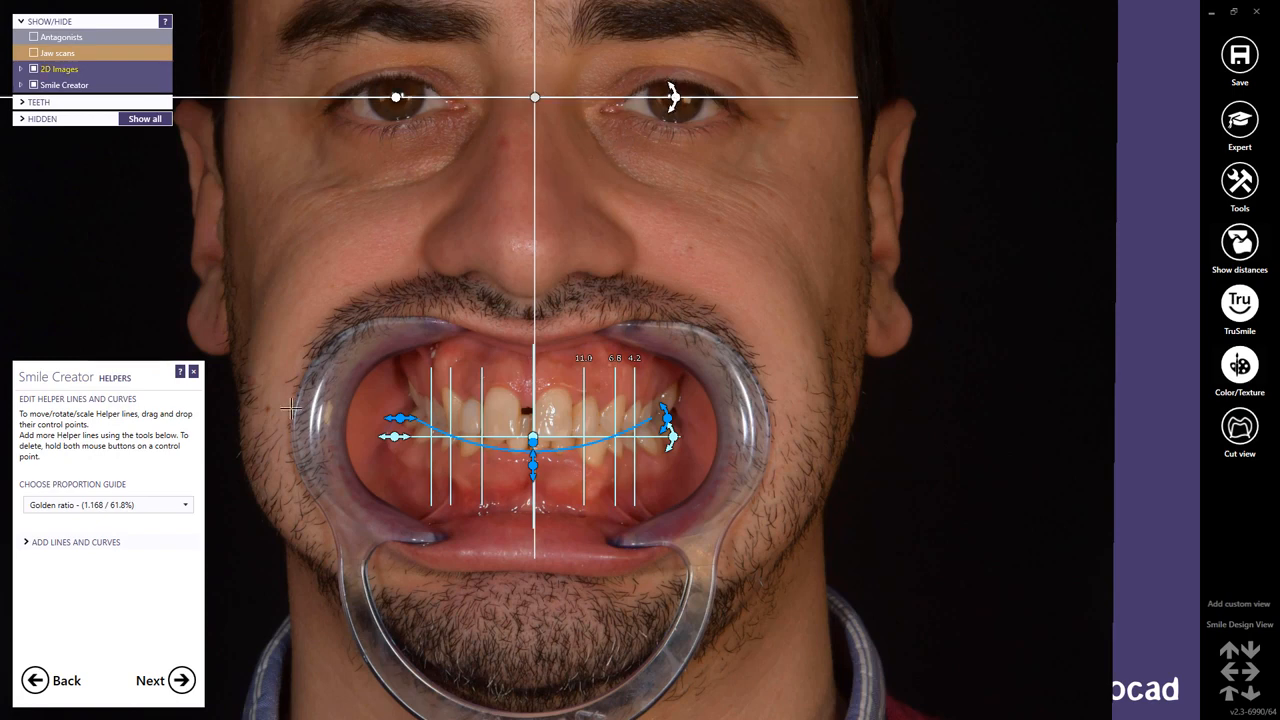
Set the tooth proportion guide to 100% - 65% - 50%
left_click(184, 507)
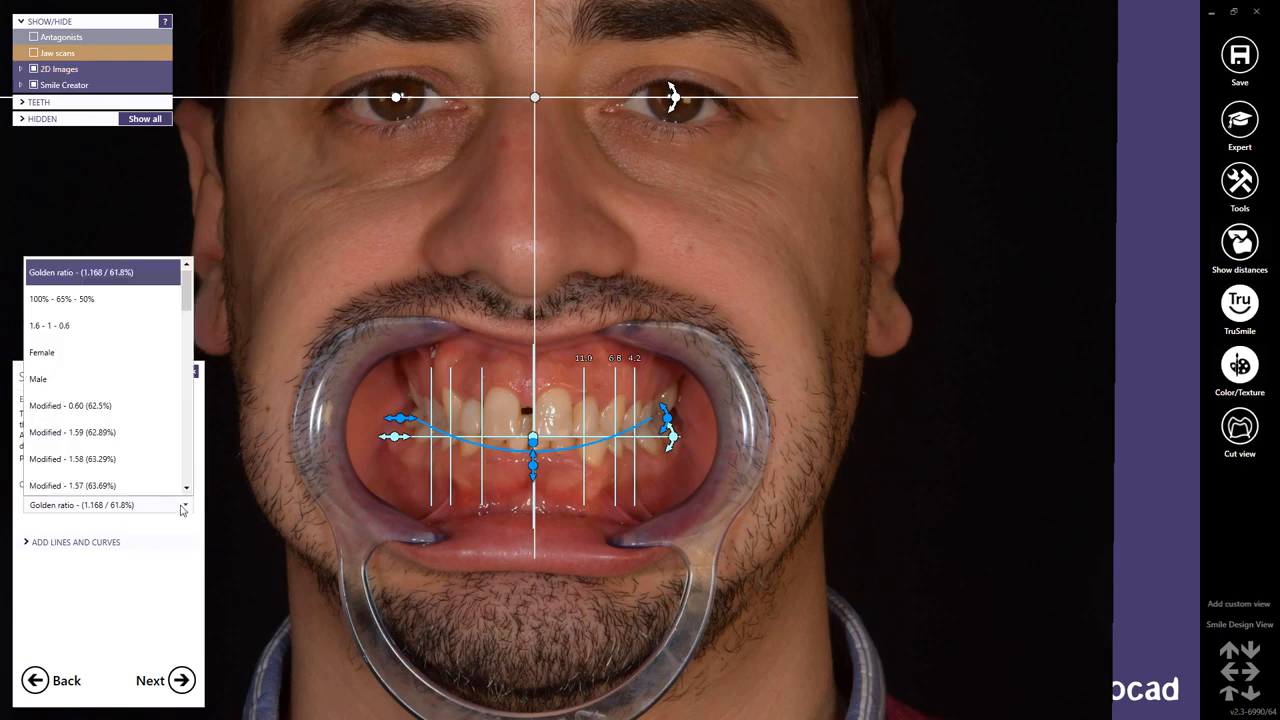
scroll(180, 450, "down", 10)
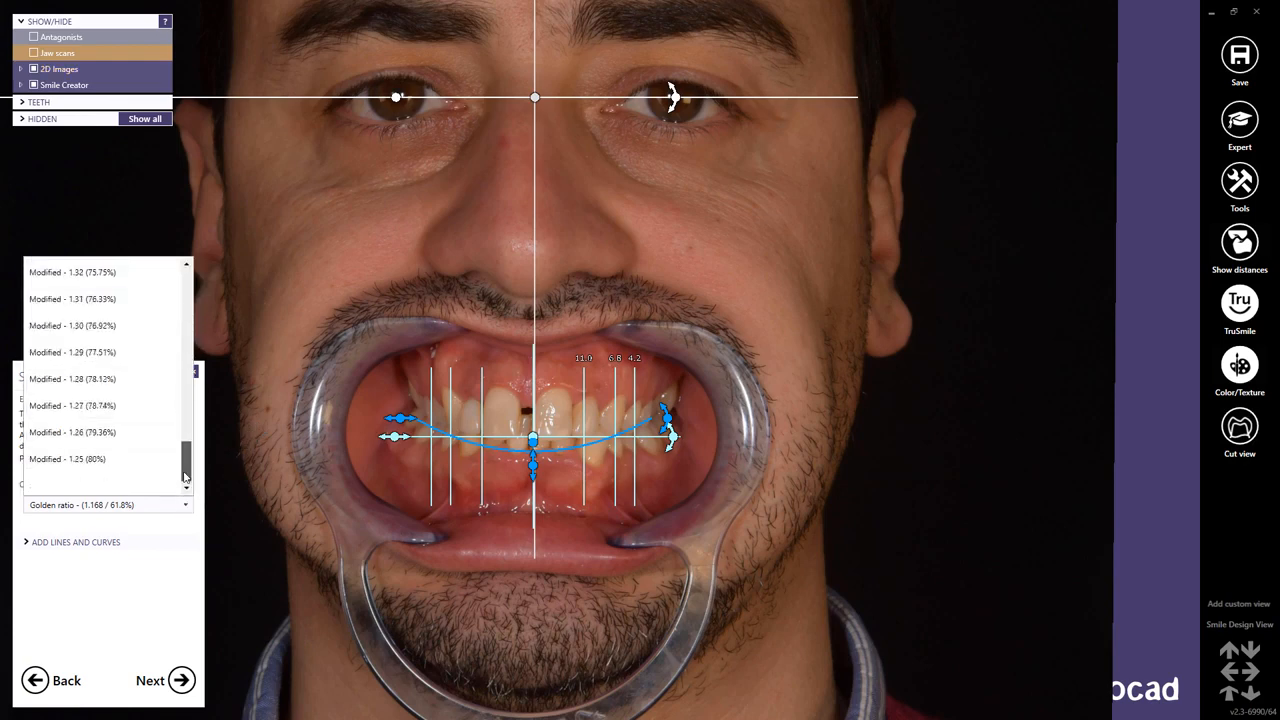
scroll(184, 470, "up", 10)
left_click(73, 298)
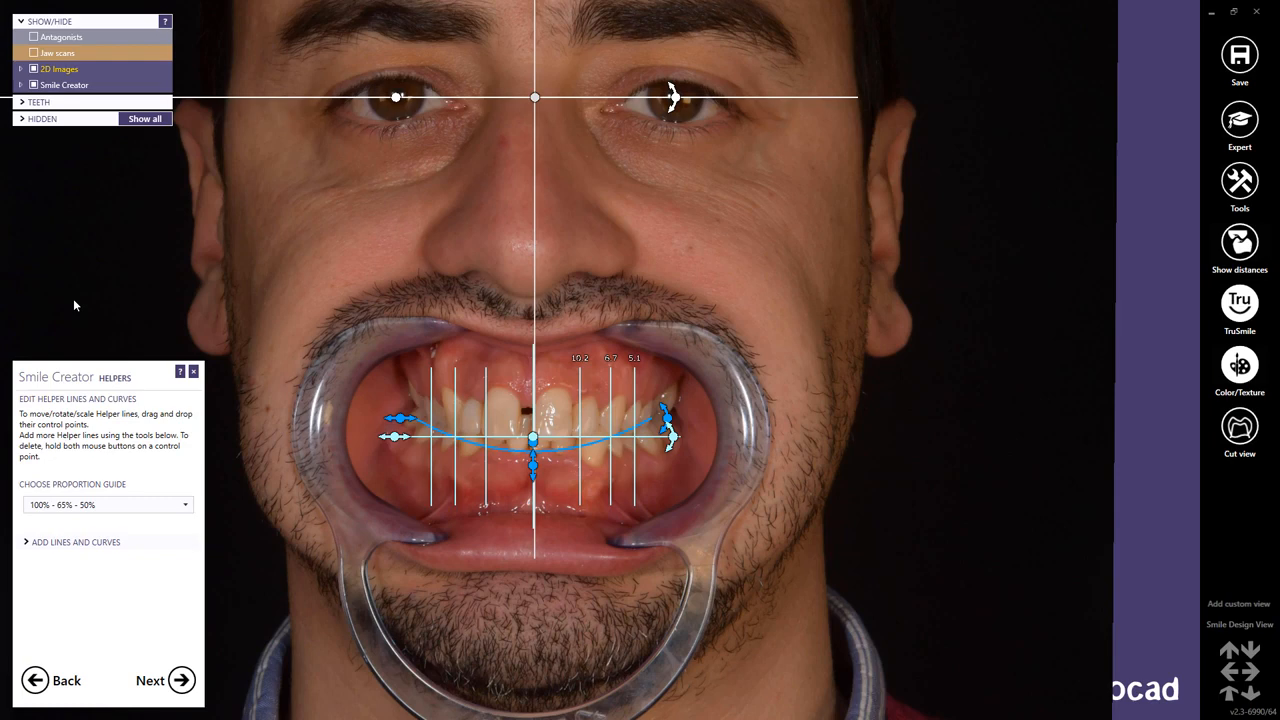
Move the proportion guide onto the dental midline, narrow it to central, lateral and canine widths of 8.5, 5.5 and 4.2, and tilt it slightly
scroll(516, 420, "up", 2)
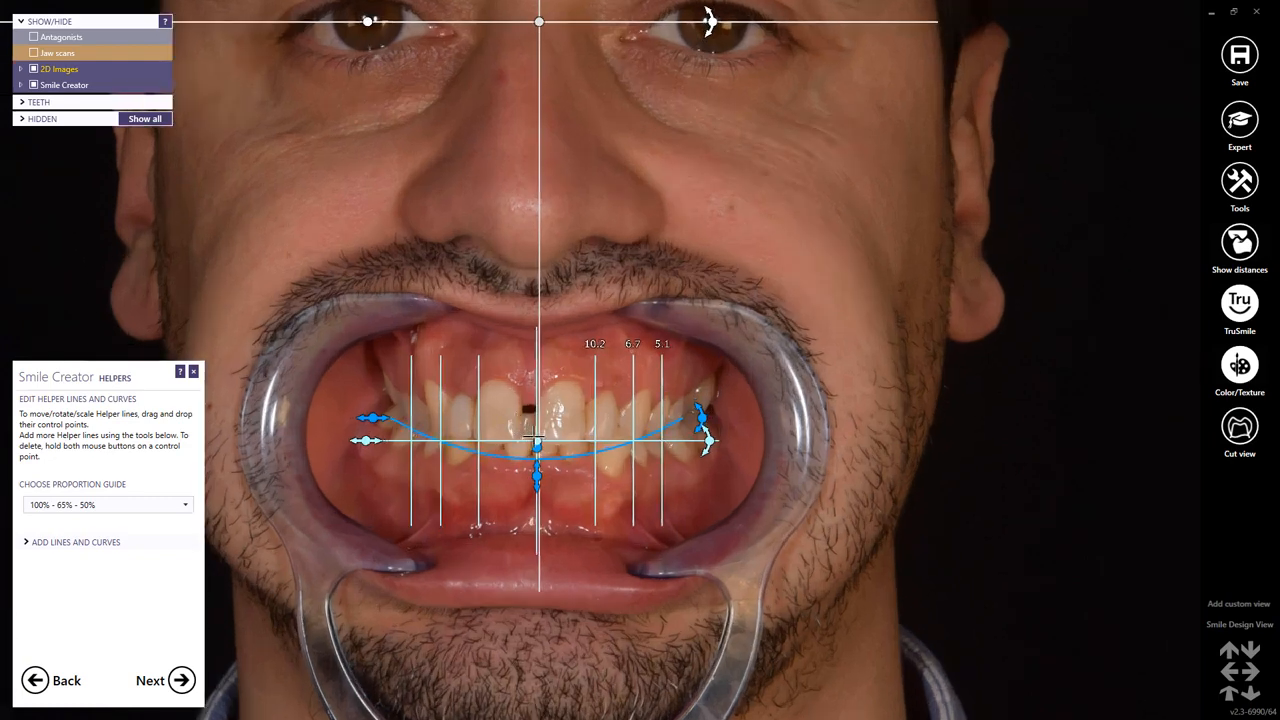
left_click_drag(537, 441, 528, 447)
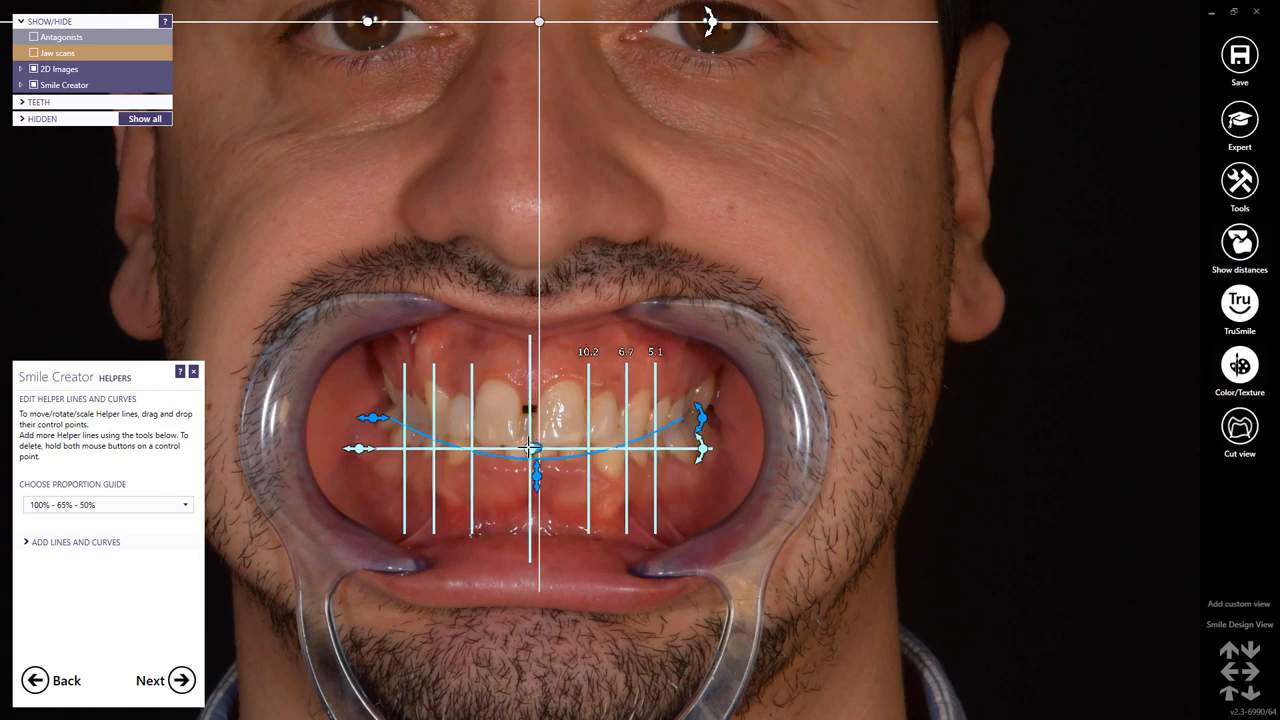
left_click_drag(361, 448, 390, 448)
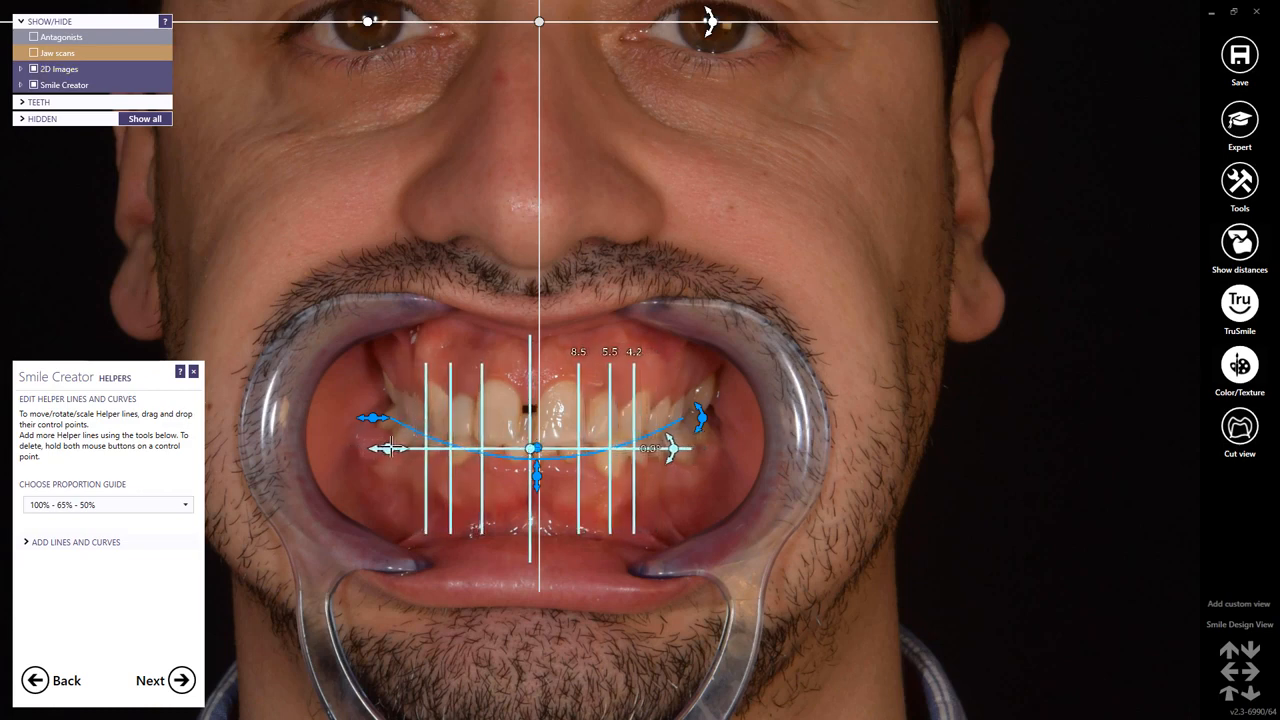
left_click_drag(673, 448, 674, 450)
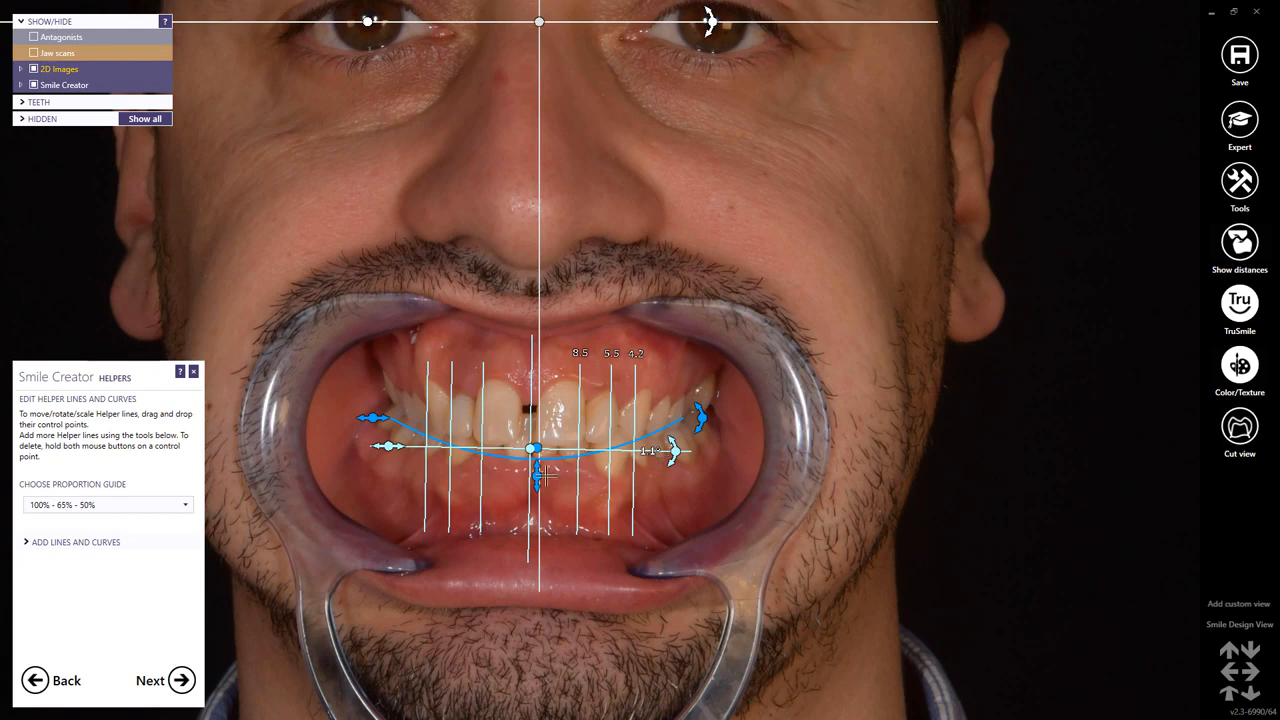
Raise, flatten and slightly tilt the blue smile curve to follow the upper incisal edges, and continue to tooth modelling
left_click_drag(537, 472, 540, 442)
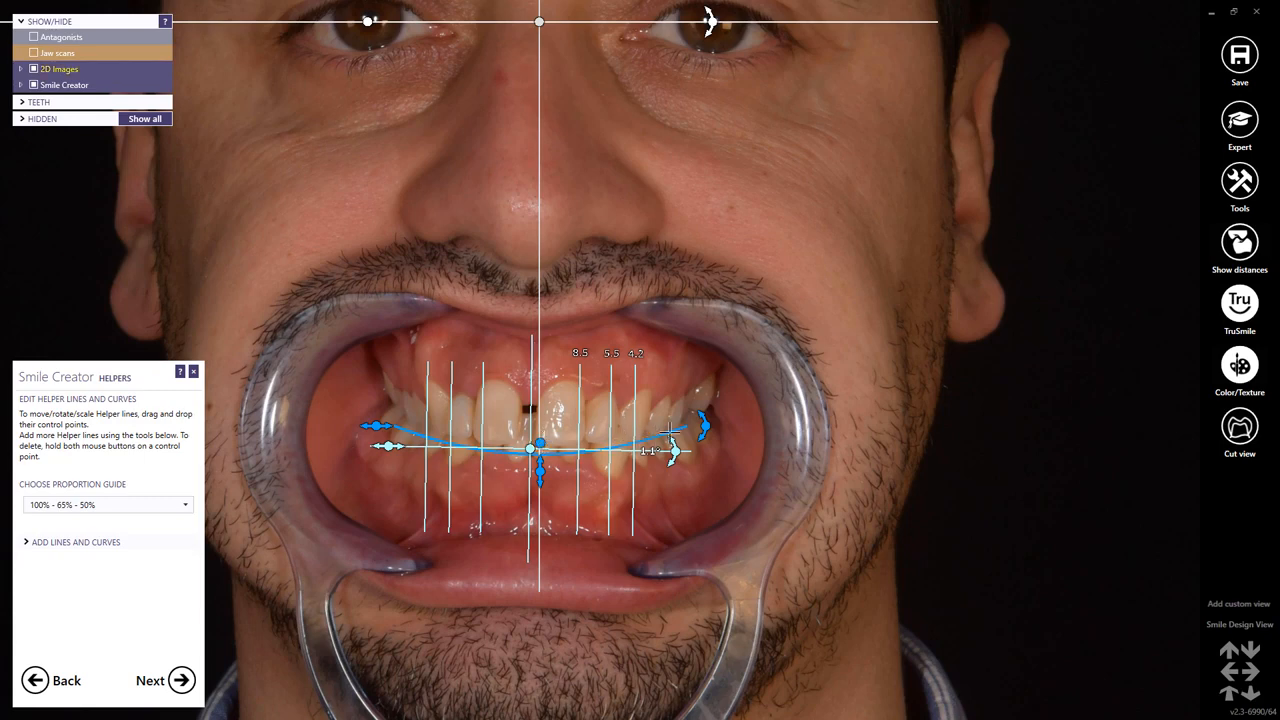
left_click_drag(704, 428, 705, 432)
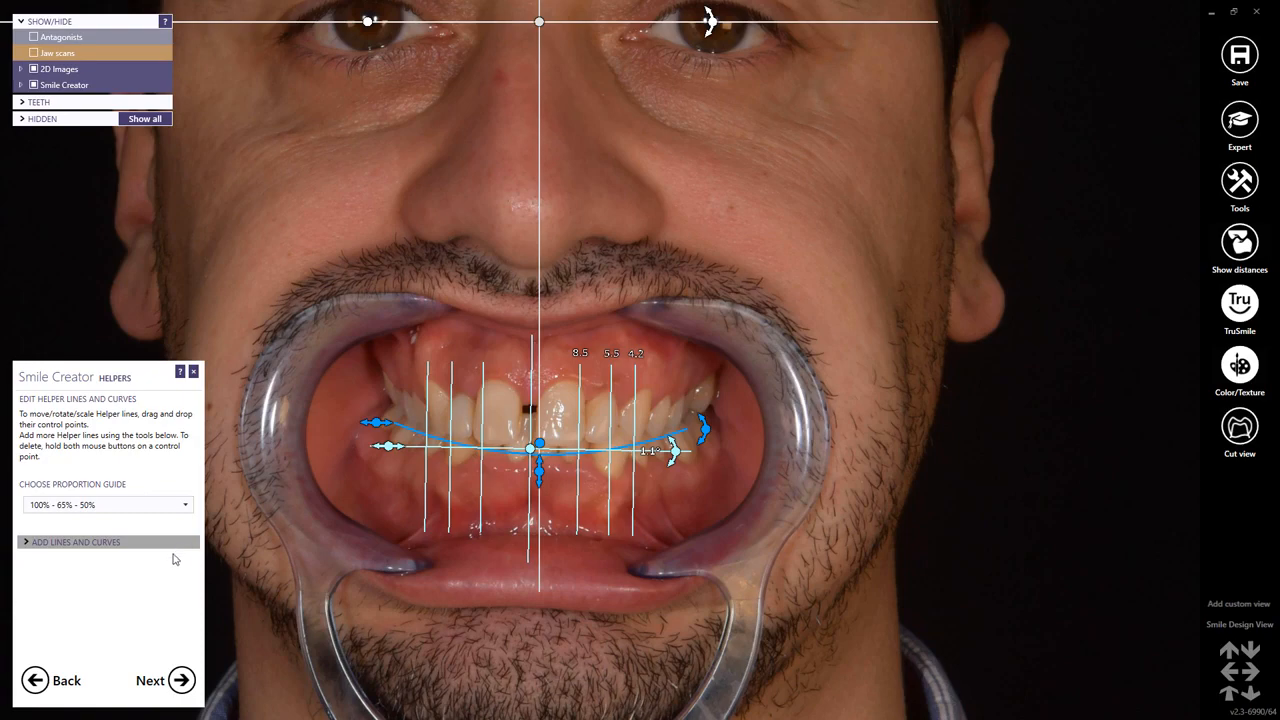
left_click(180, 680)
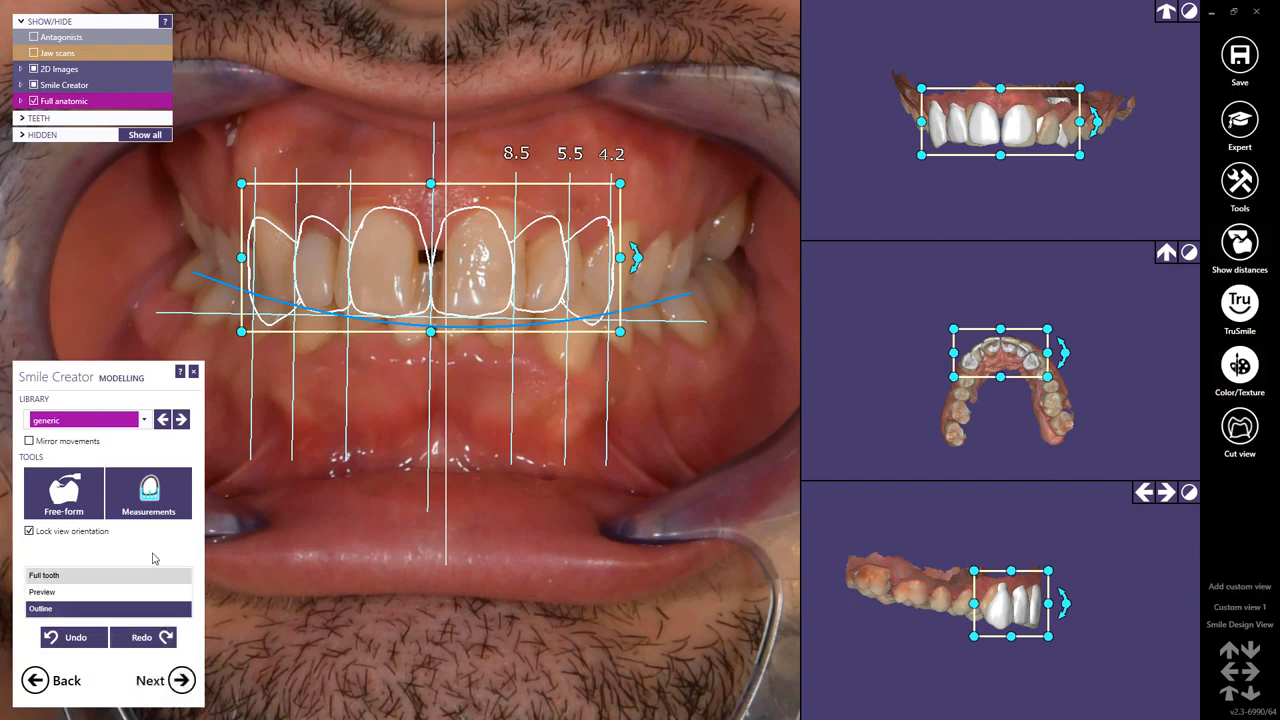
Browse the tooth libraries, try hd, and switch the model teeth to pritiQ
left_click(143, 420)
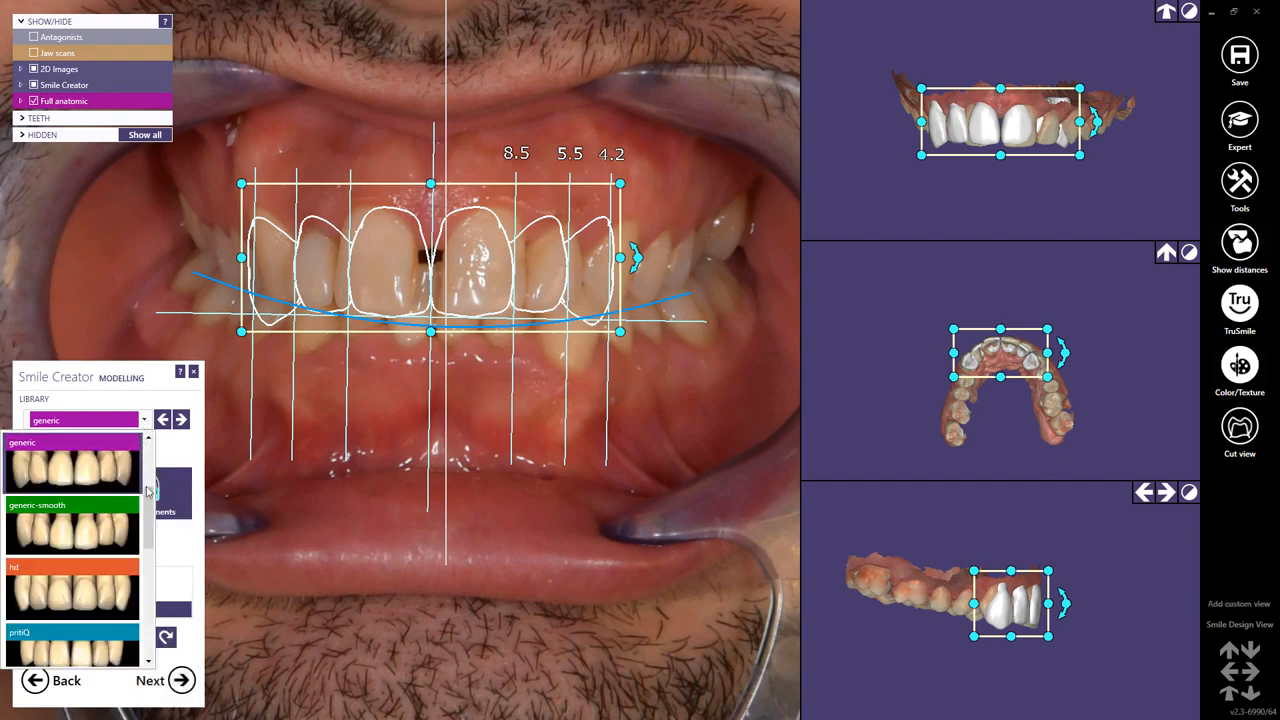
scroll(141, 620, "down", 3)
scroll(141, 640, "up", 3)
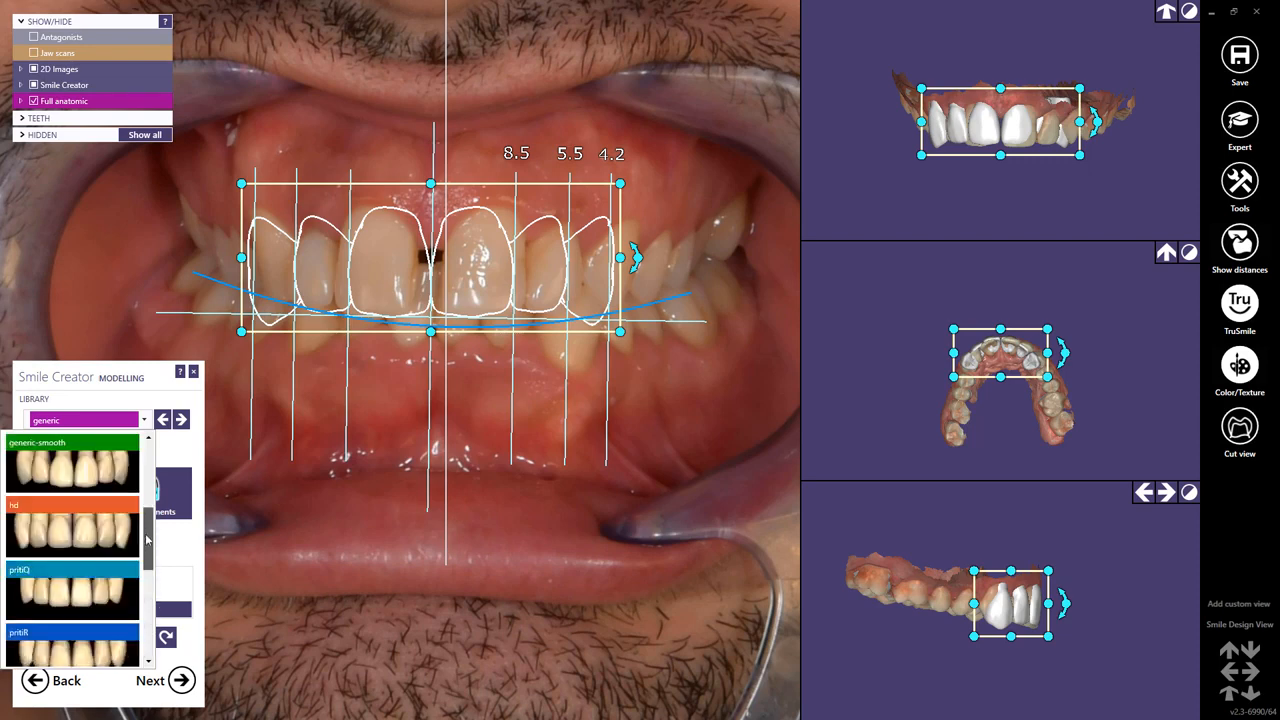
left_click(80, 508)
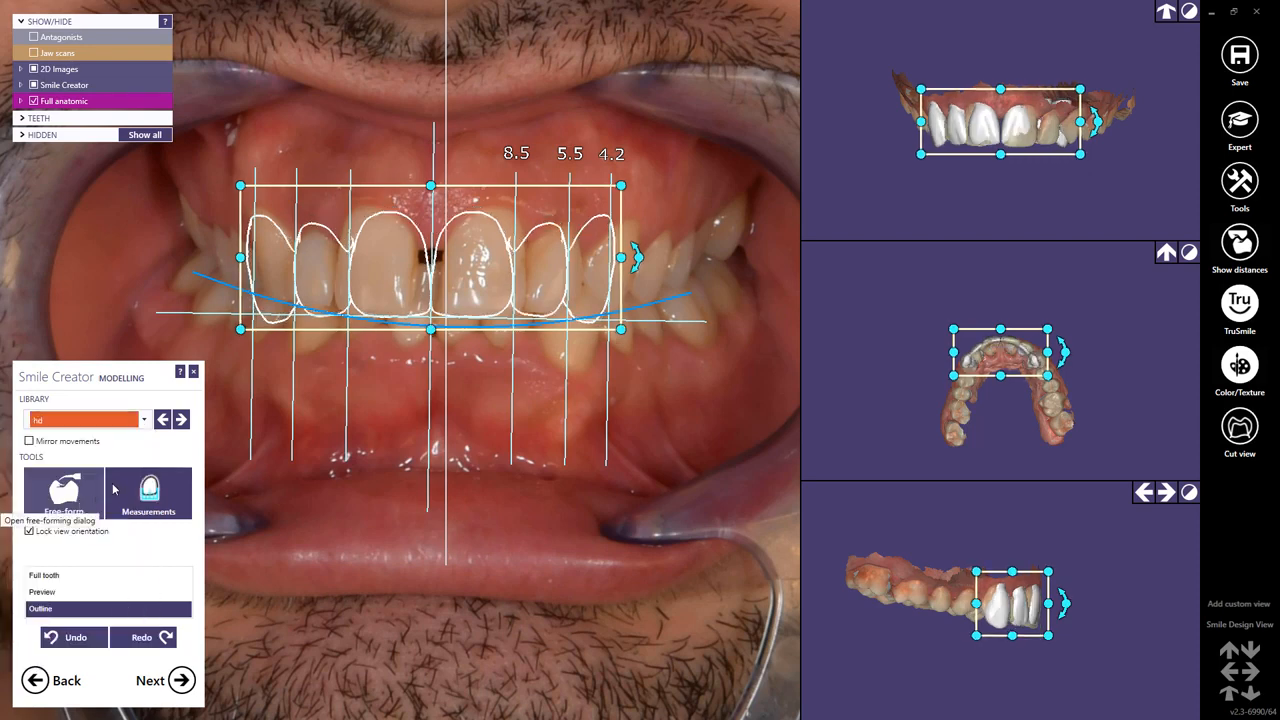
left_click(181, 420)
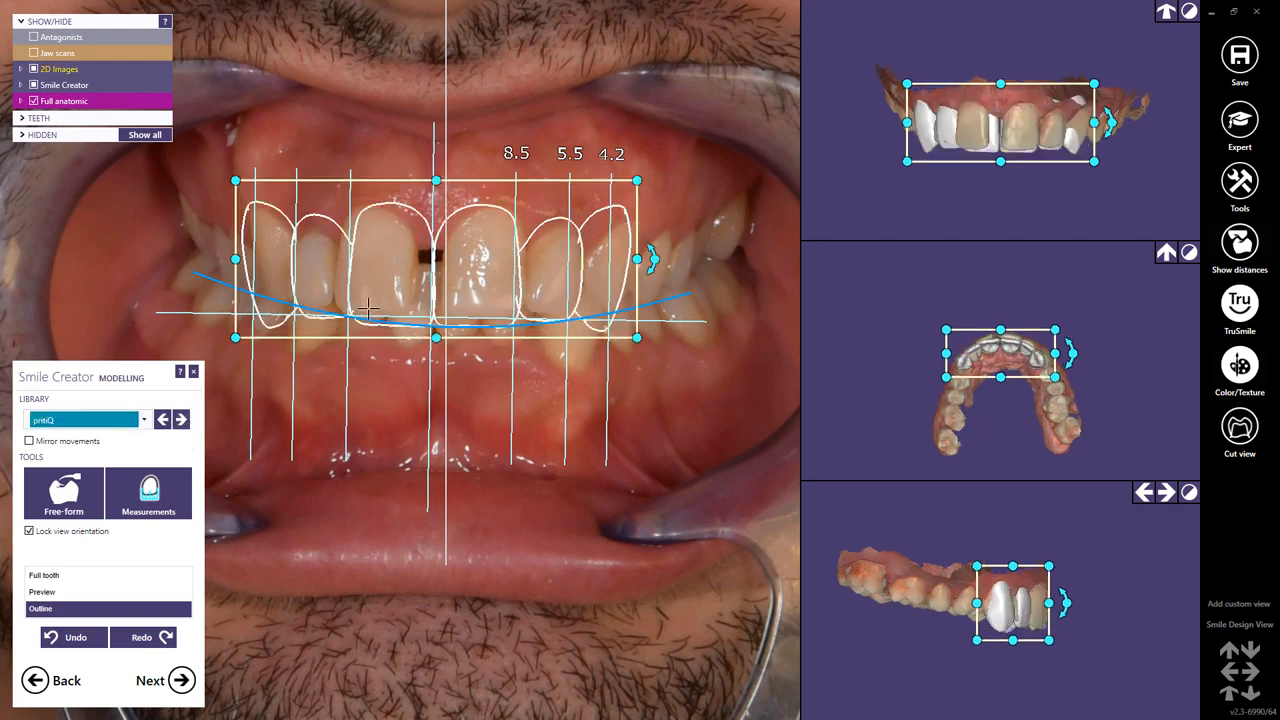
Move the six-tooth setup up slightly in the photo, reduce its height from the gingival side, and fine-tune its rotation
left_click_drag(388, 275, 385, 289)
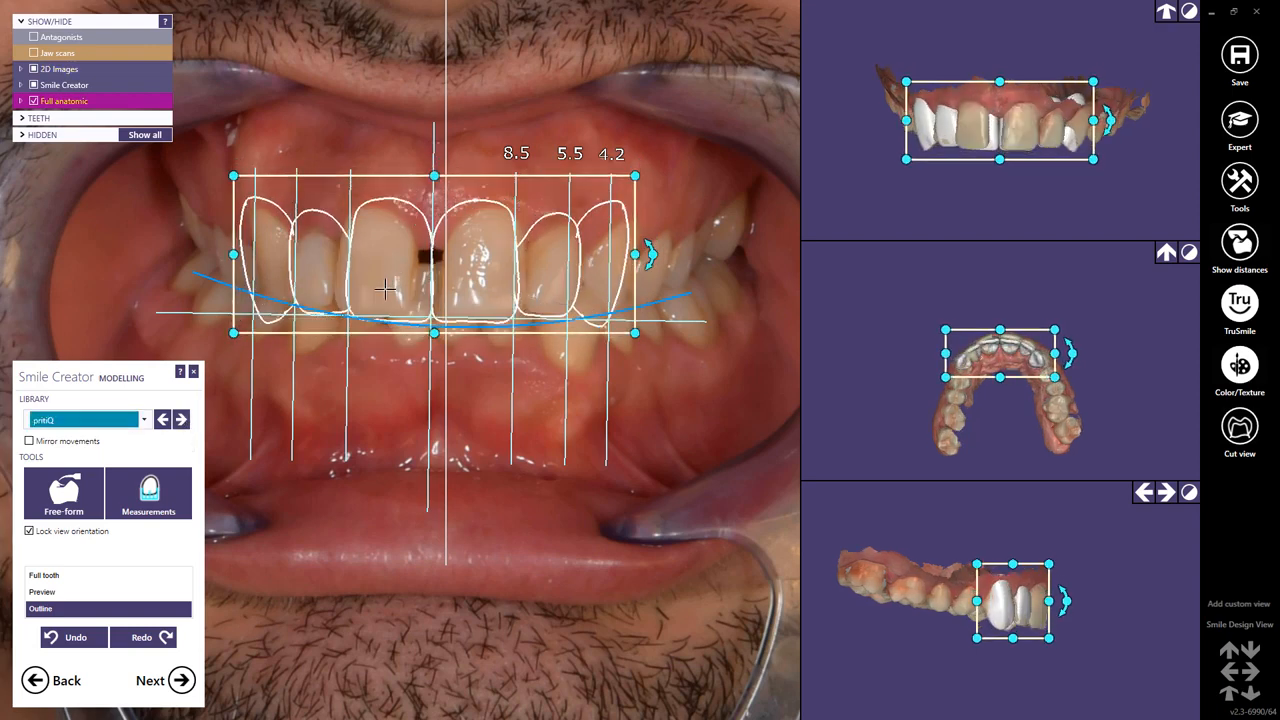
left_click_drag(434, 175, 434, 182)
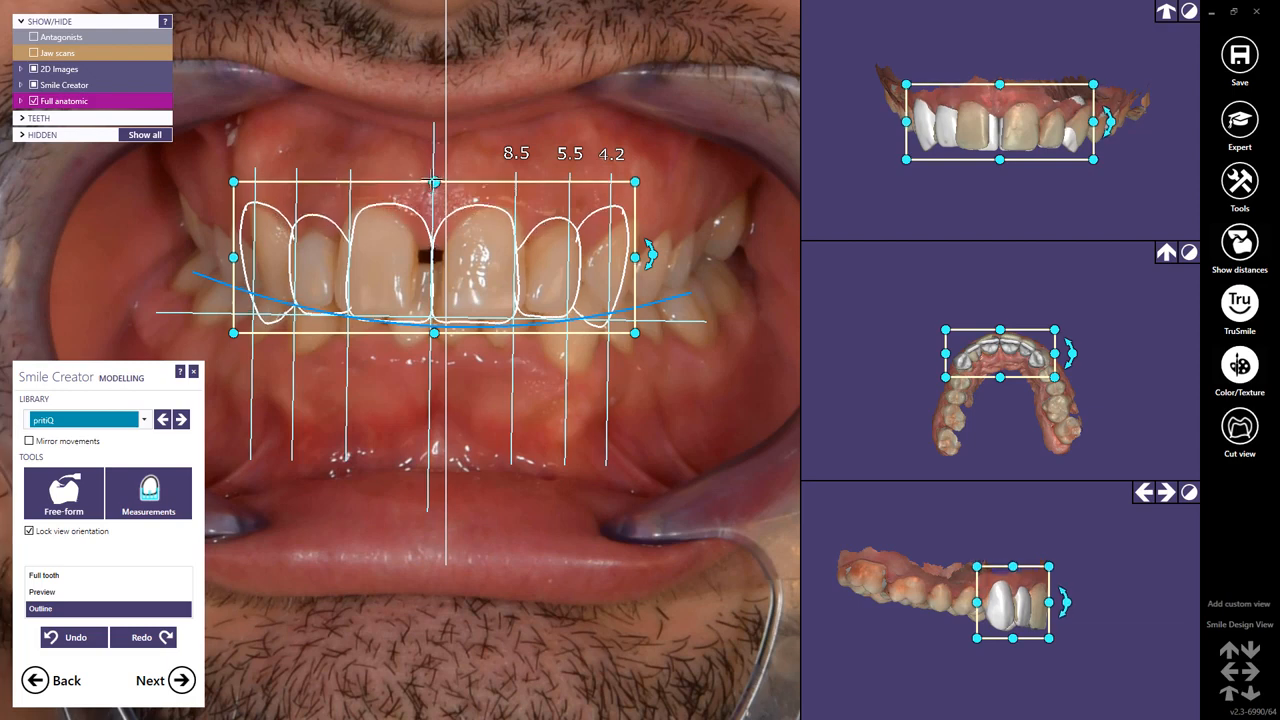
left_click_drag(652, 256, 654, 257)
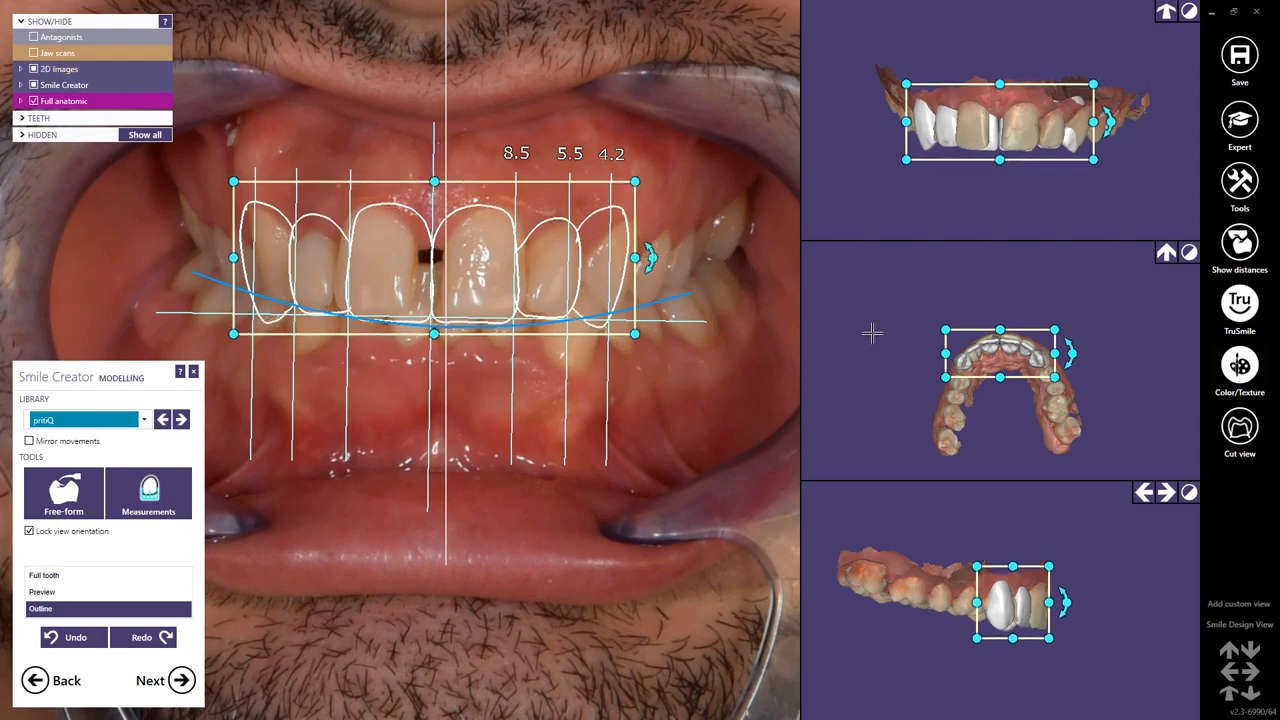
Scale the six-tooth setup in the occlusal view, deepening it, extending it forward and widening it on the patient's left to cover the arch
scroll(999, 402, "up", 2)
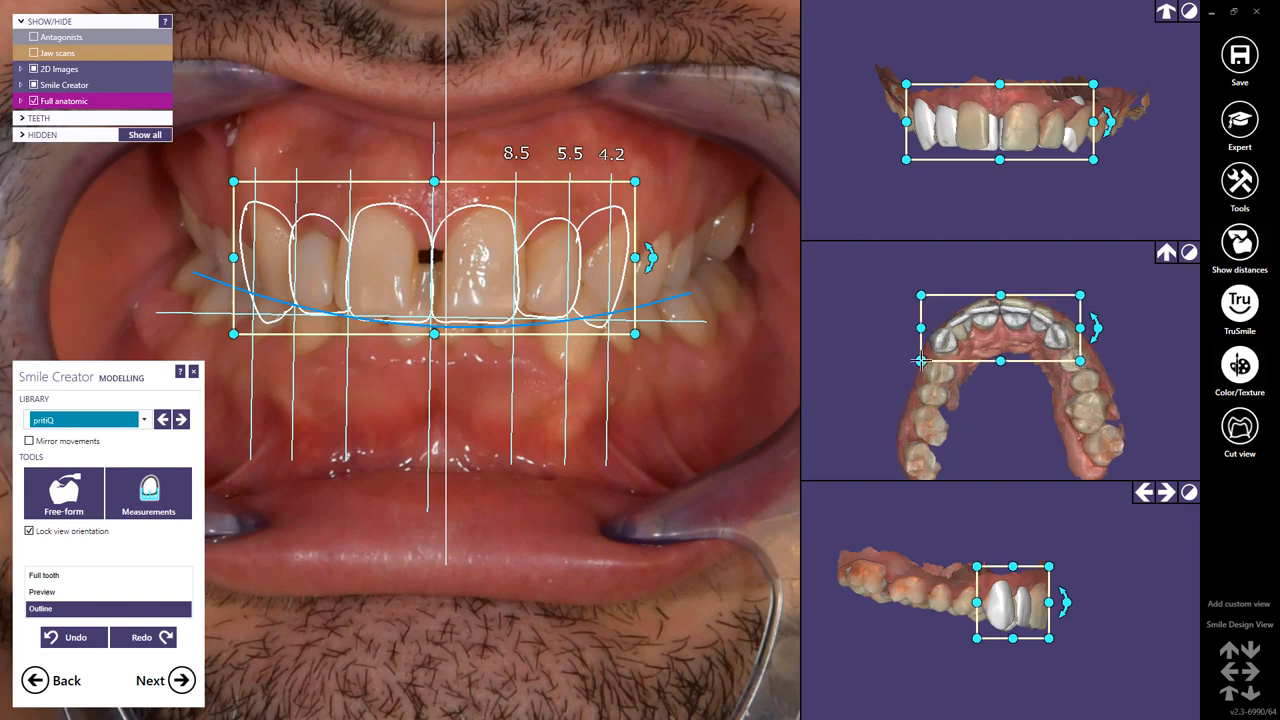
left_click_drag(921, 361, 920, 368)
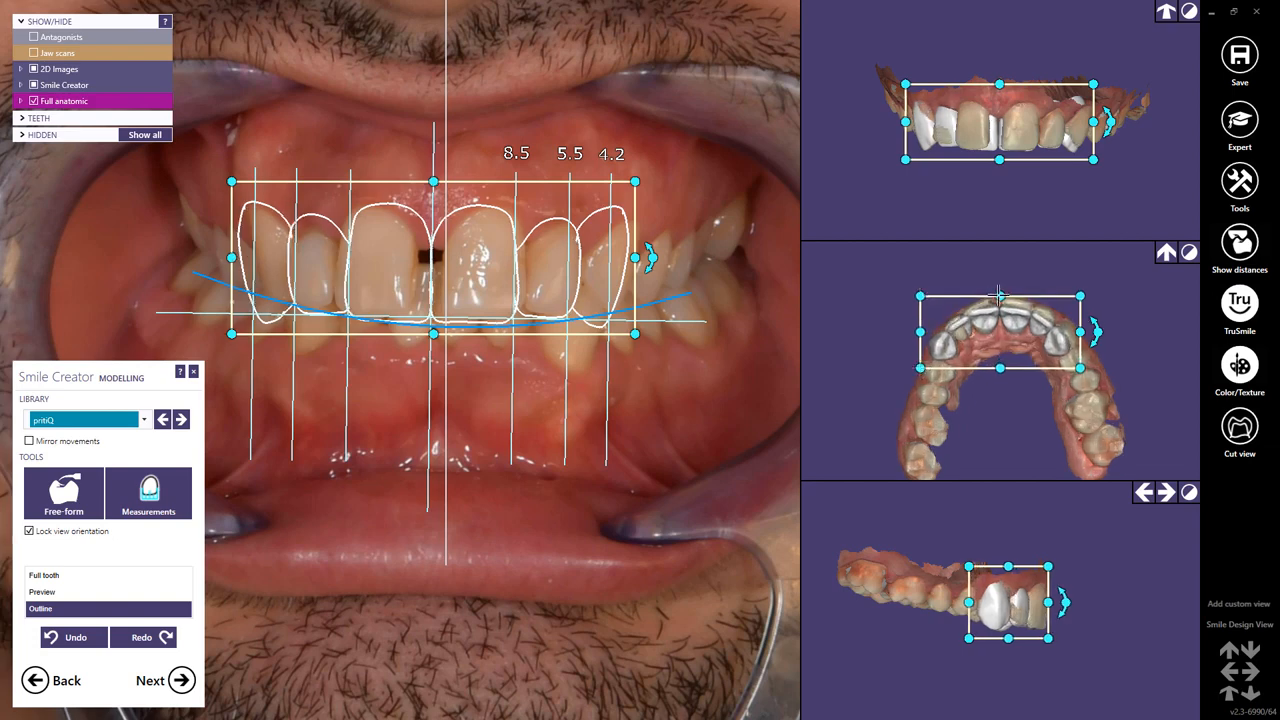
left_click_drag(1000, 296, 1000, 285)
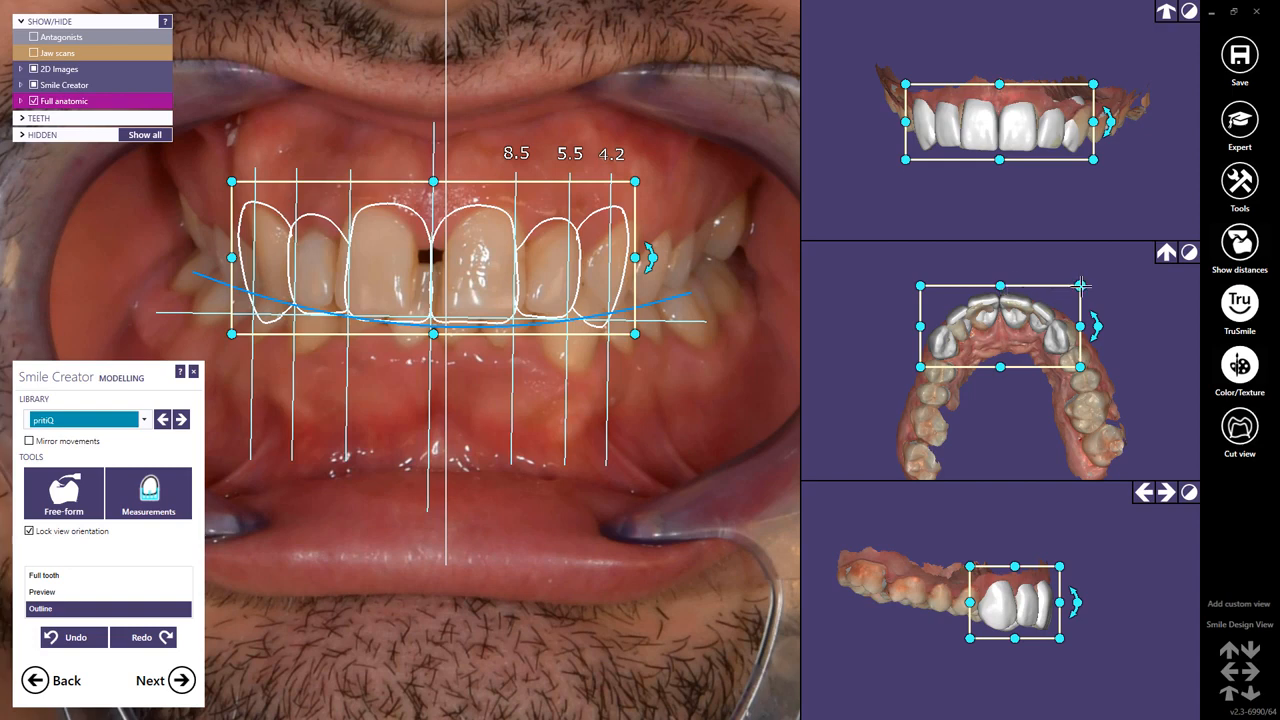
left_click_drag(1080, 286, 1086, 283)
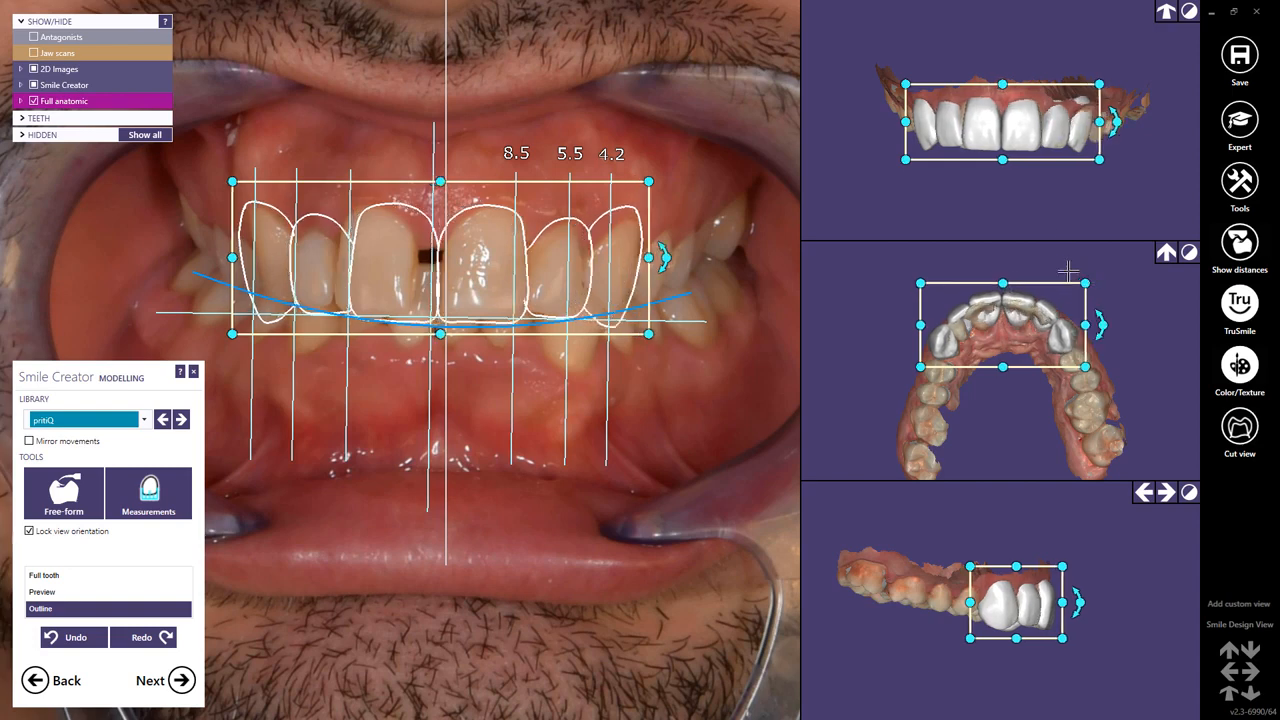
Select the central incisors, tooth 22 and tooth 23 in turn, and shift them slightly toward the patient's right to close up around the midline
left_click(1030, 190)
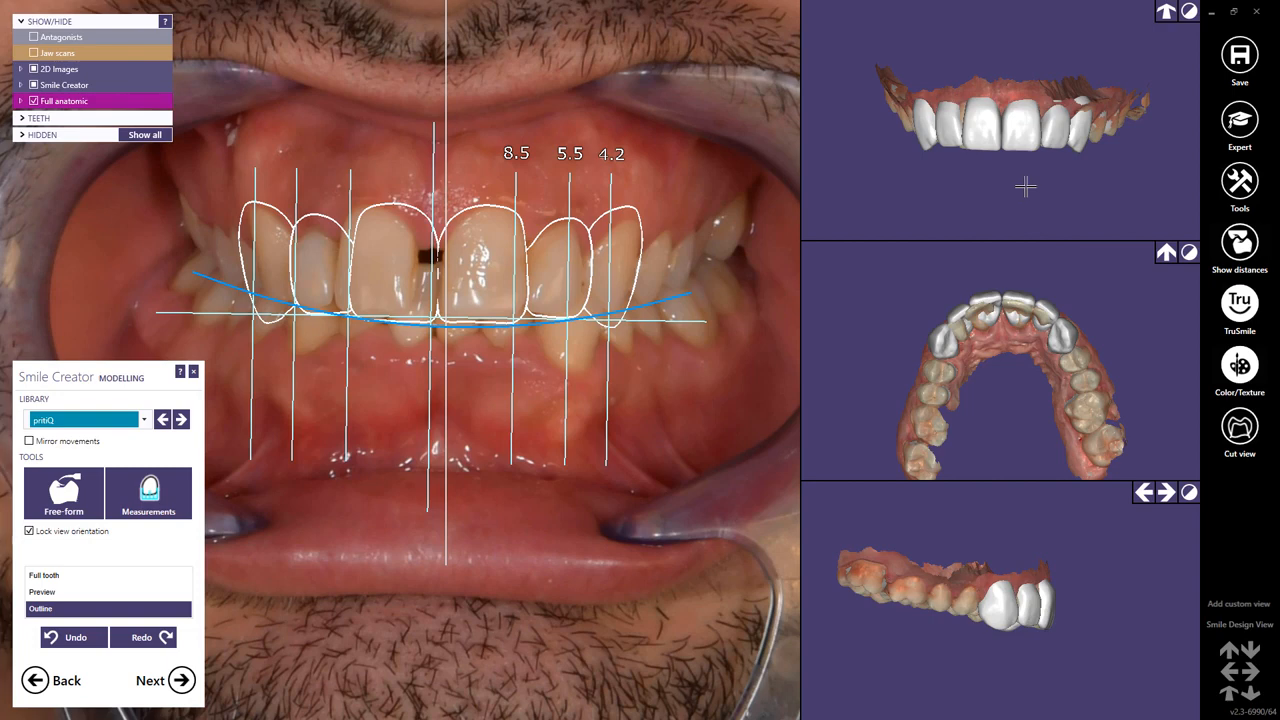
left_click(985, 121)
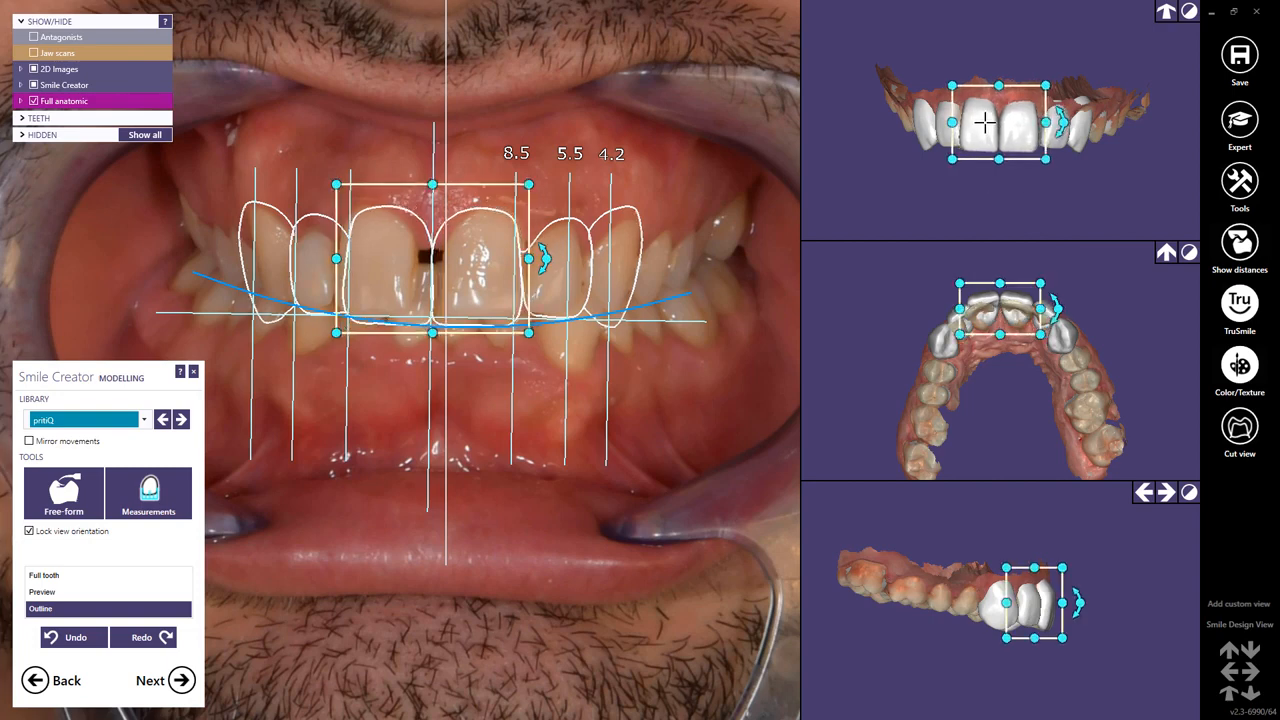
left_click(1060, 142)
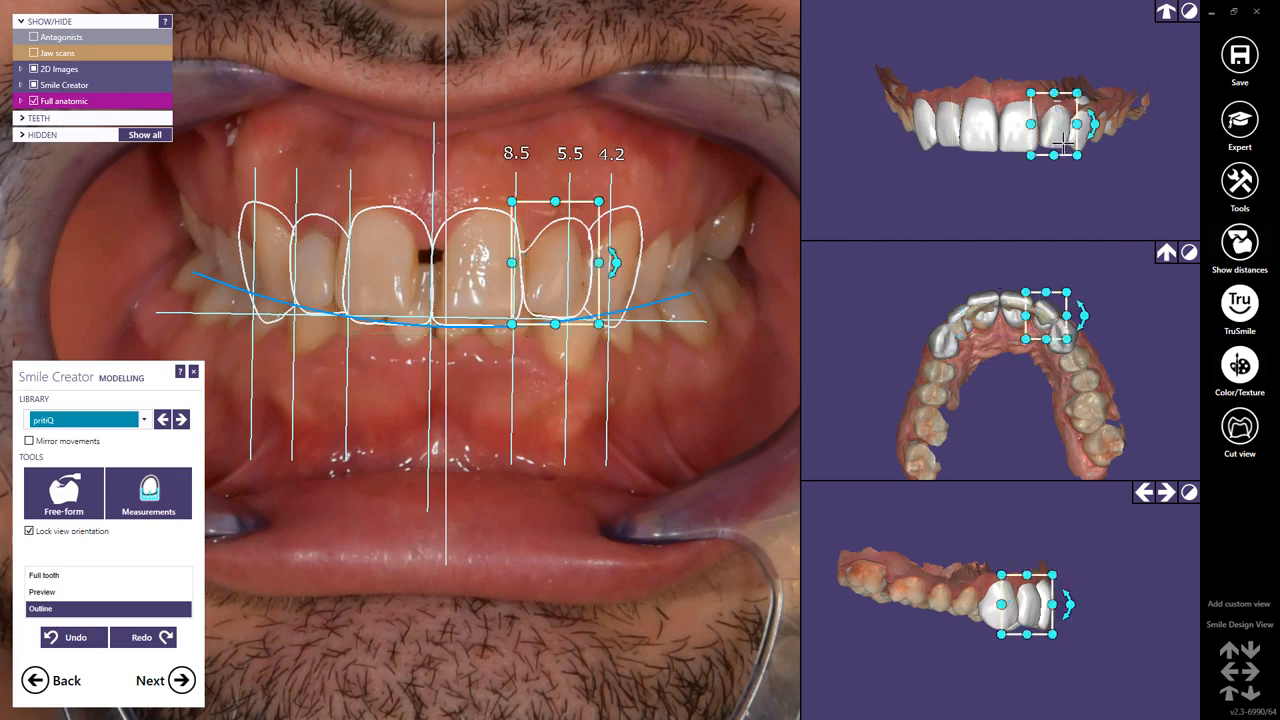
left_click(1082, 144)
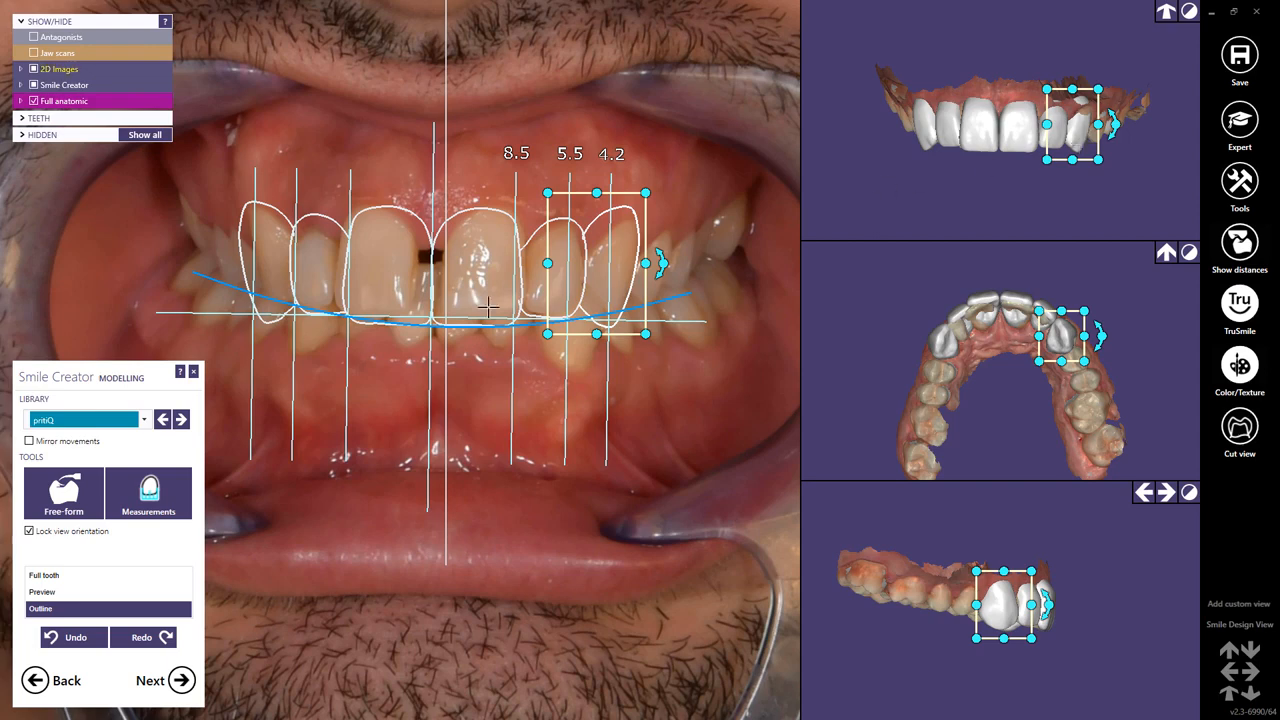
Enable mirrored movements, shorten canine 23 from its tip and gingival edge, and rotate it slightly in the occlusal view
left_click(41, 444)
left_click_drag(1072, 160, 1072, 157)
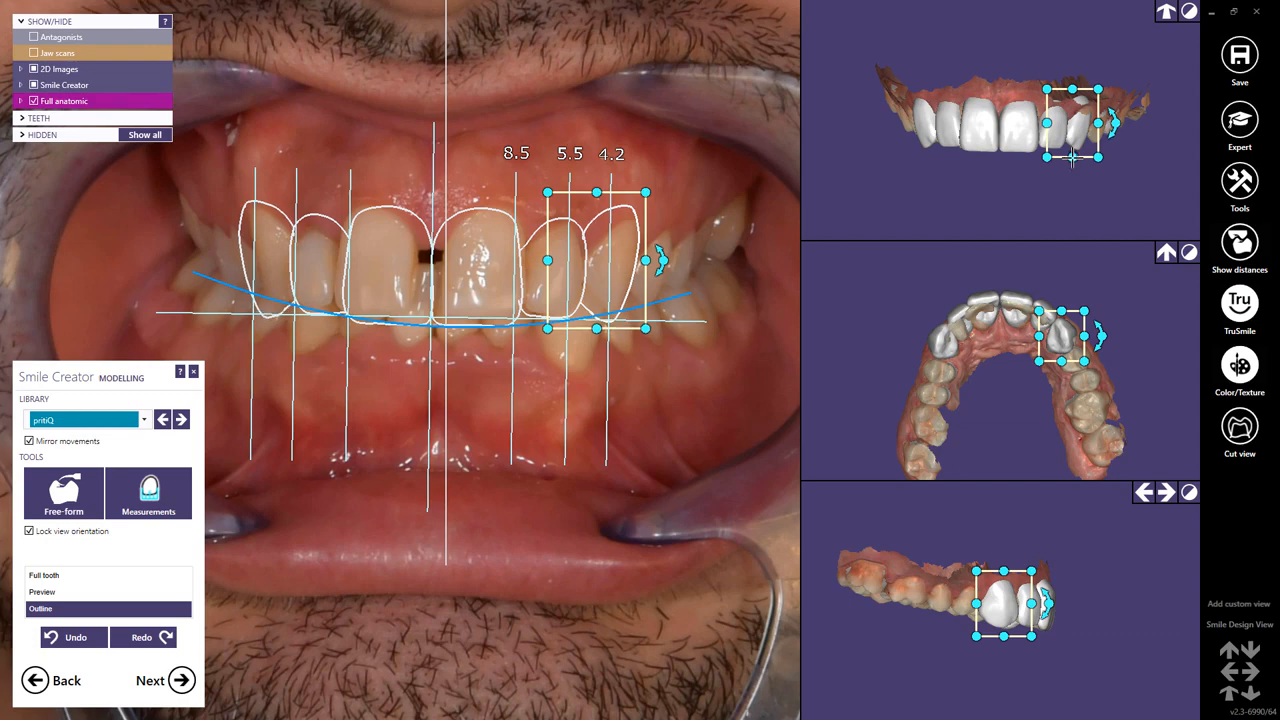
left_click_drag(1072, 89, 1072, 93)
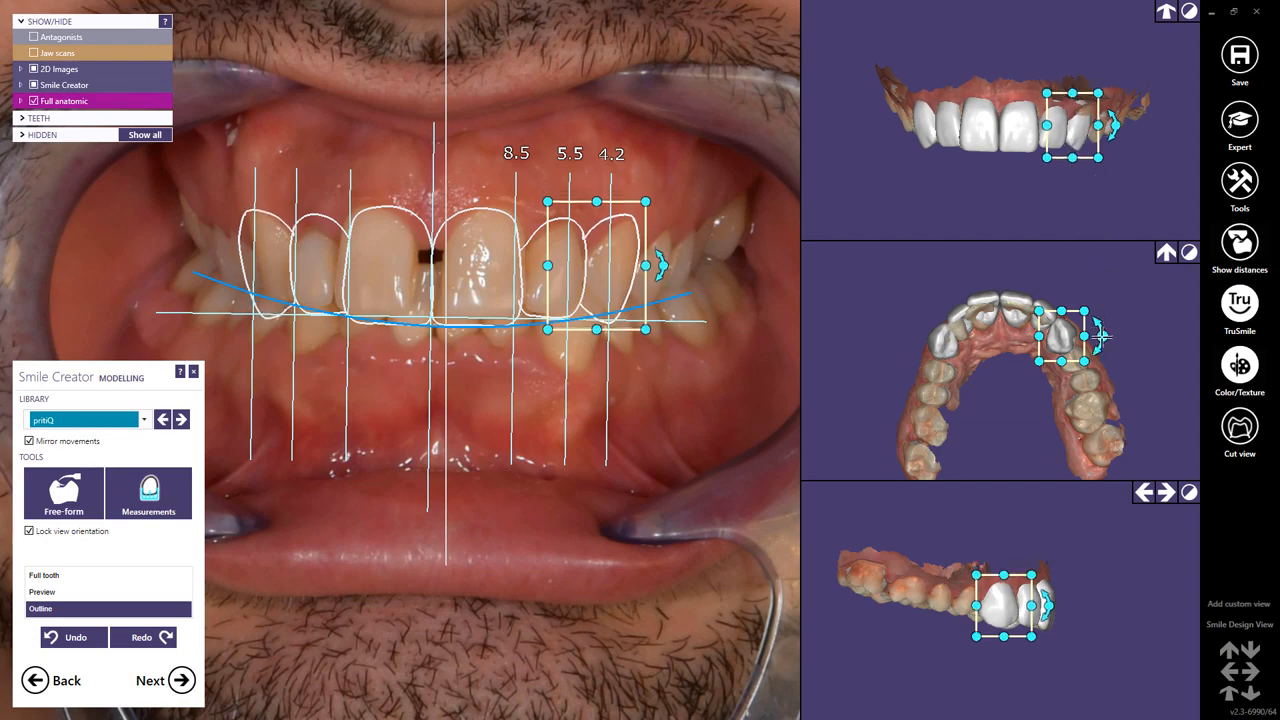
left_click_drag(1101, 341, 1102, 334)
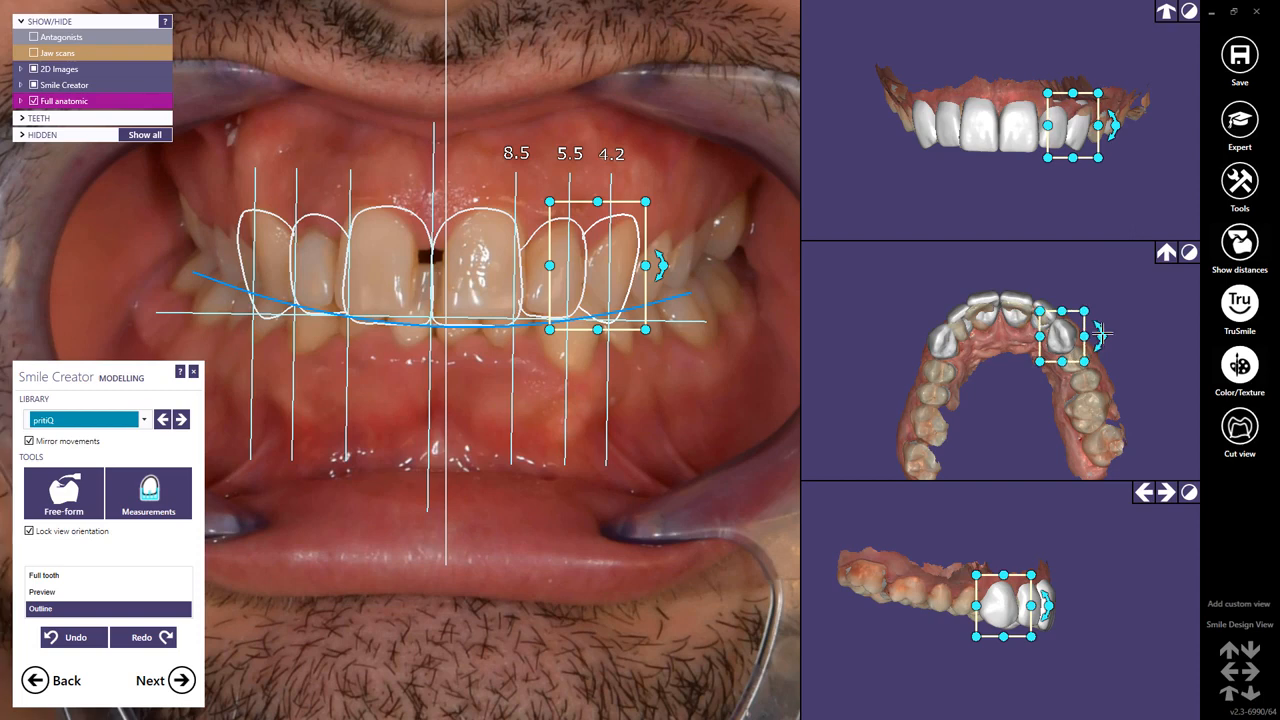
Select the whole front tooth setup, fine-tune its tilt in the side view, and open free-forming
left_click_drag(1088, 543, 967, 683)
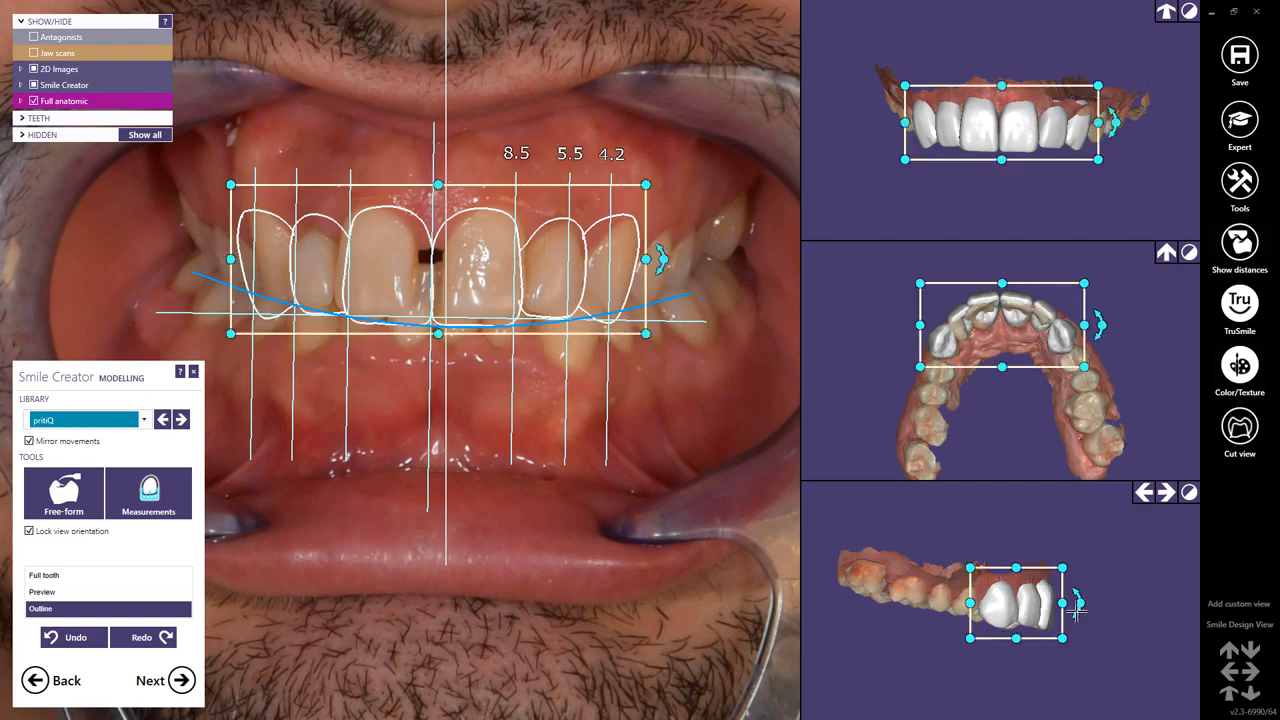
left_click_drag(1080, 604, 1082, 604)
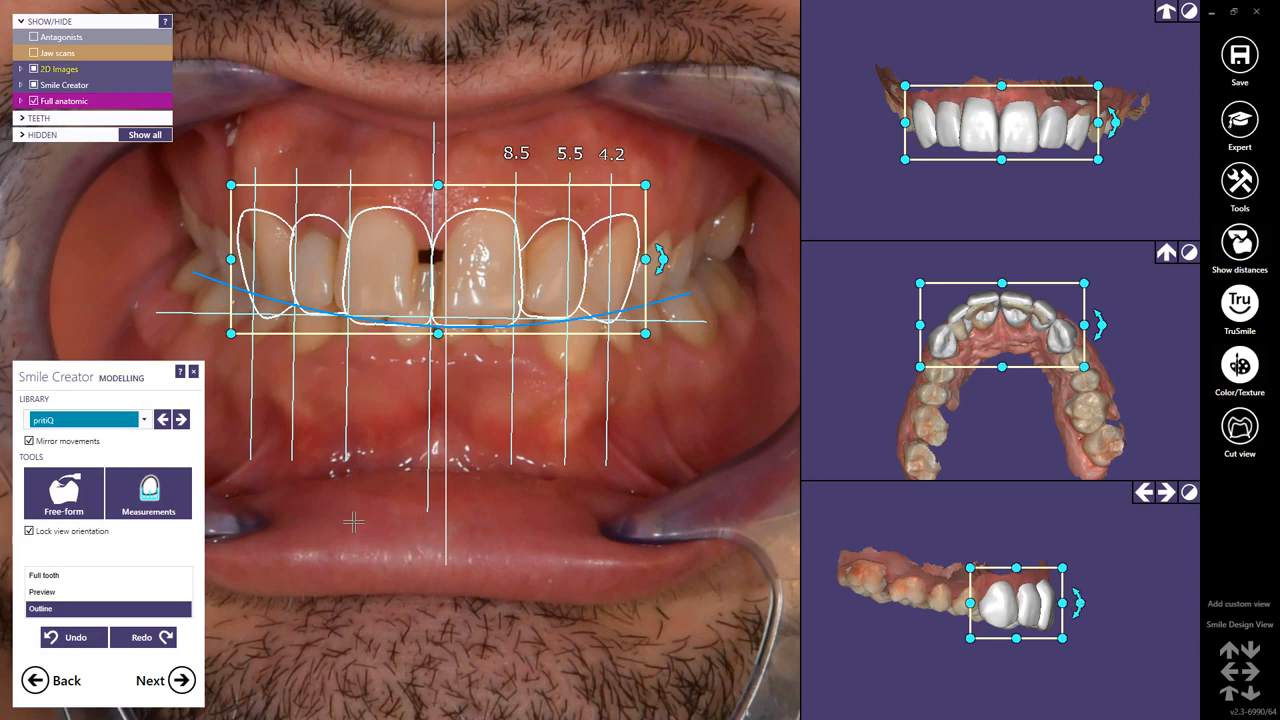
left_click(45, 496)
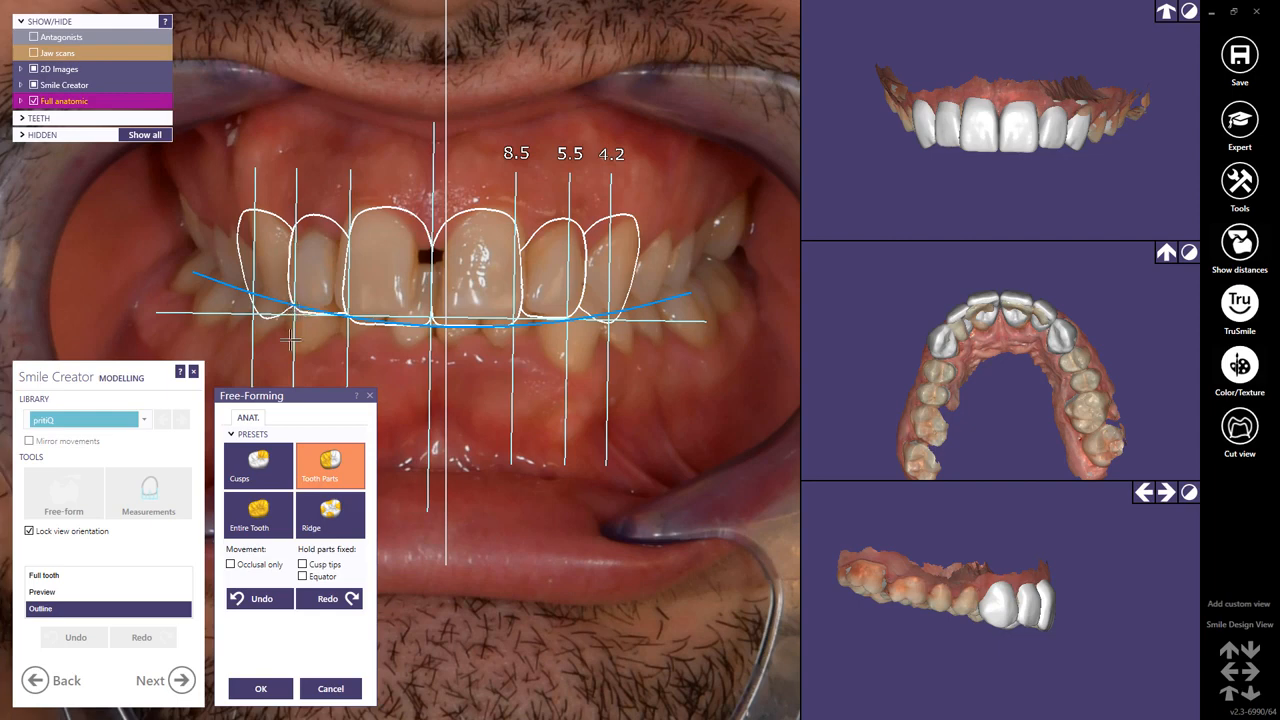
Set free-forming to work on the entire tooth, and accept the free-forming session
left_click(258, 512)
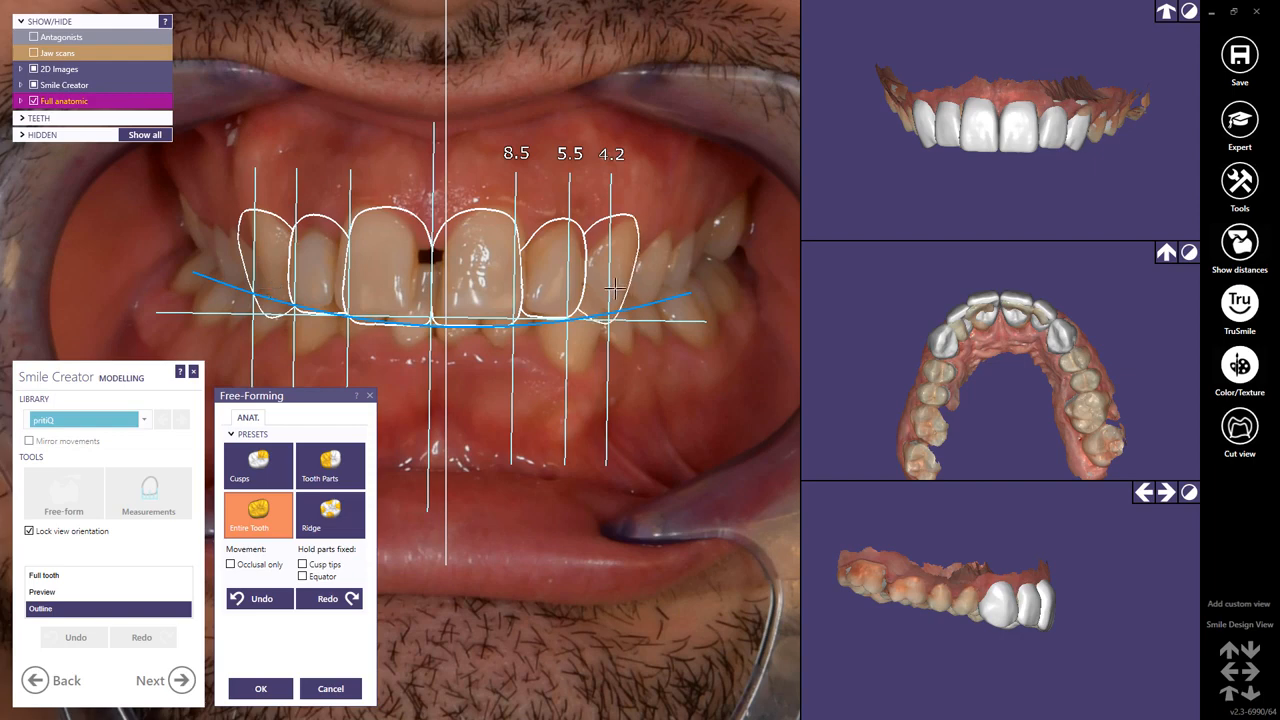
left_click(283, 692)
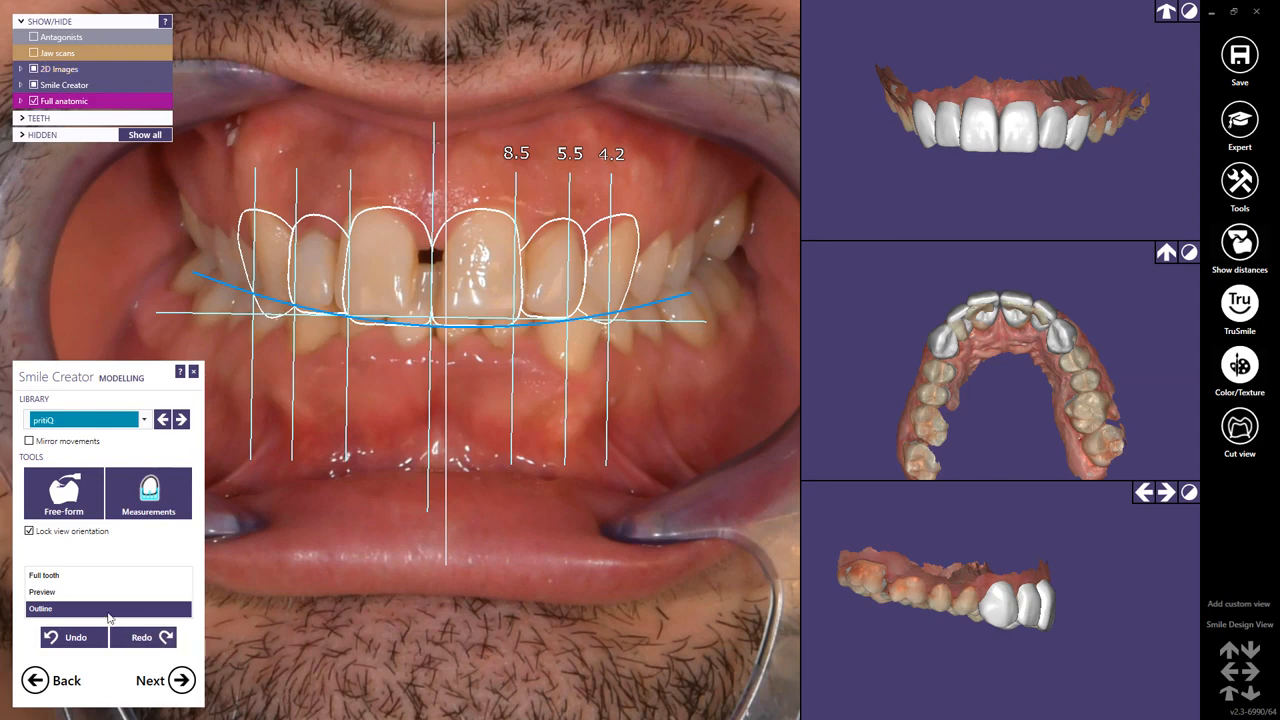
In the smile preview, enable mirrored movements, nudge the central incisors upward, shorten their incisal edges slightly and extend their gingival edges
left_click(78, 593)
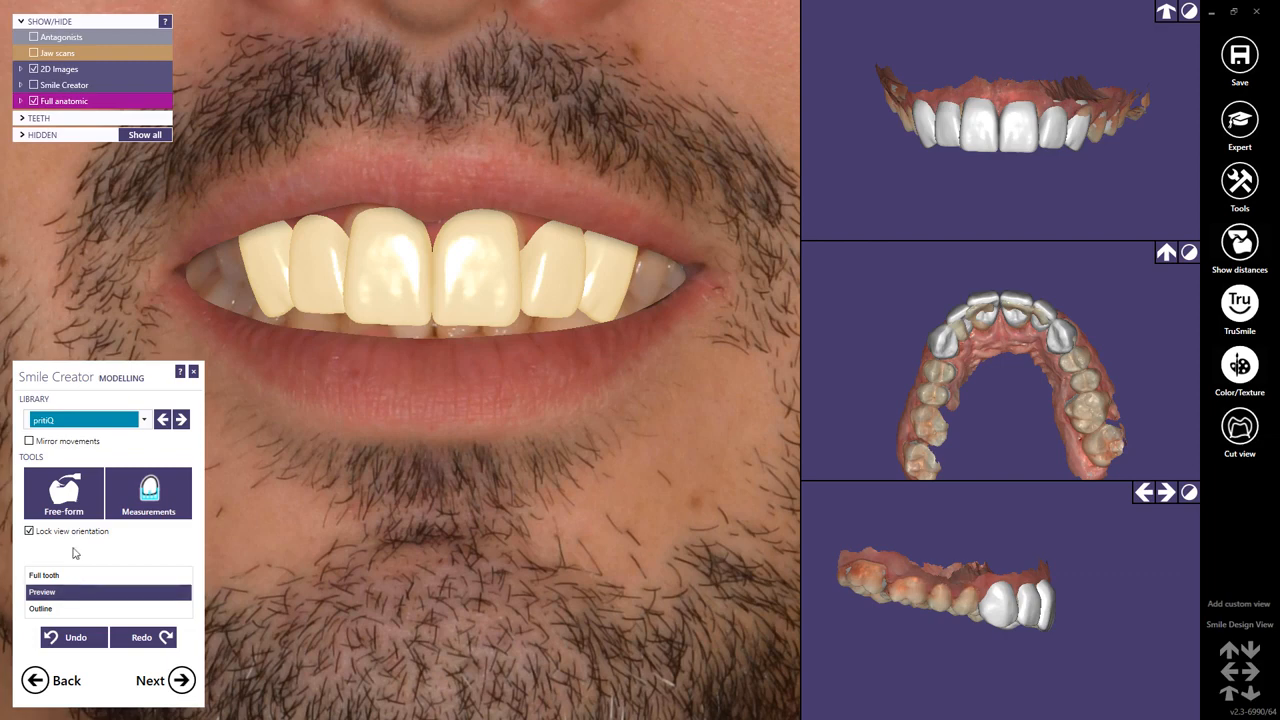
left_click(29, 441)
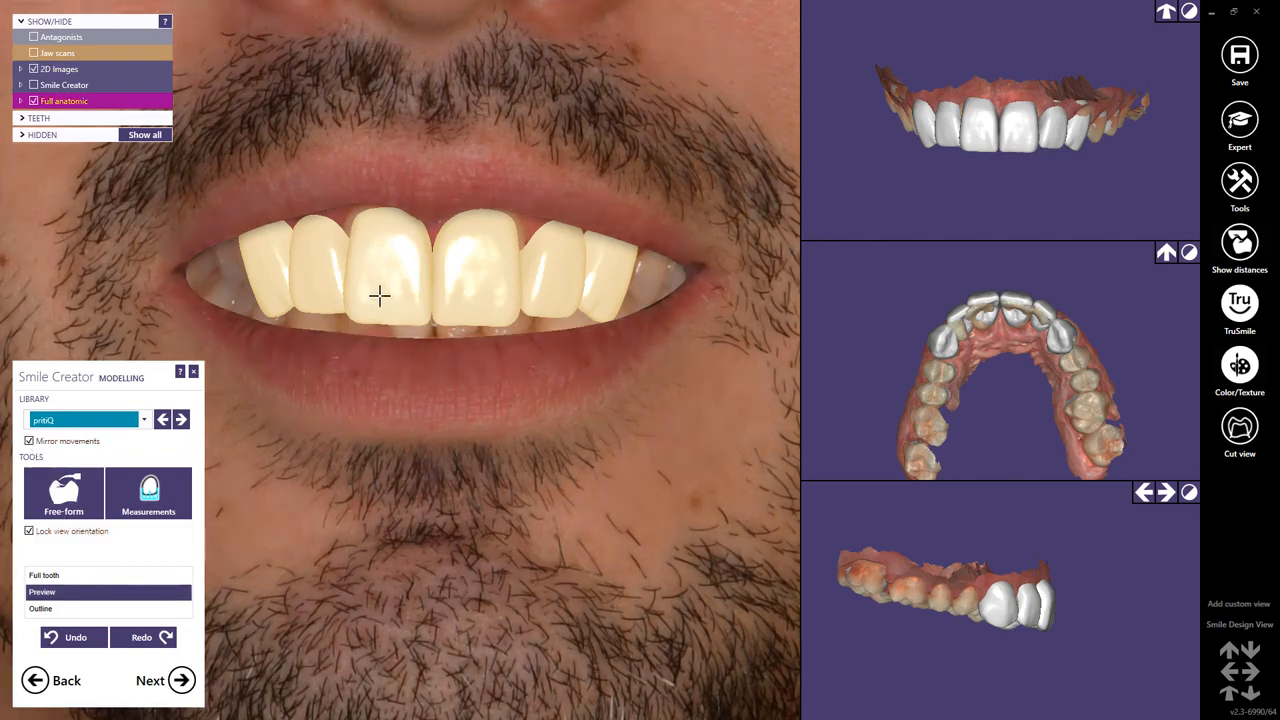
left_click(379, 294)
left_click_drag(379, 294, 379, 292)
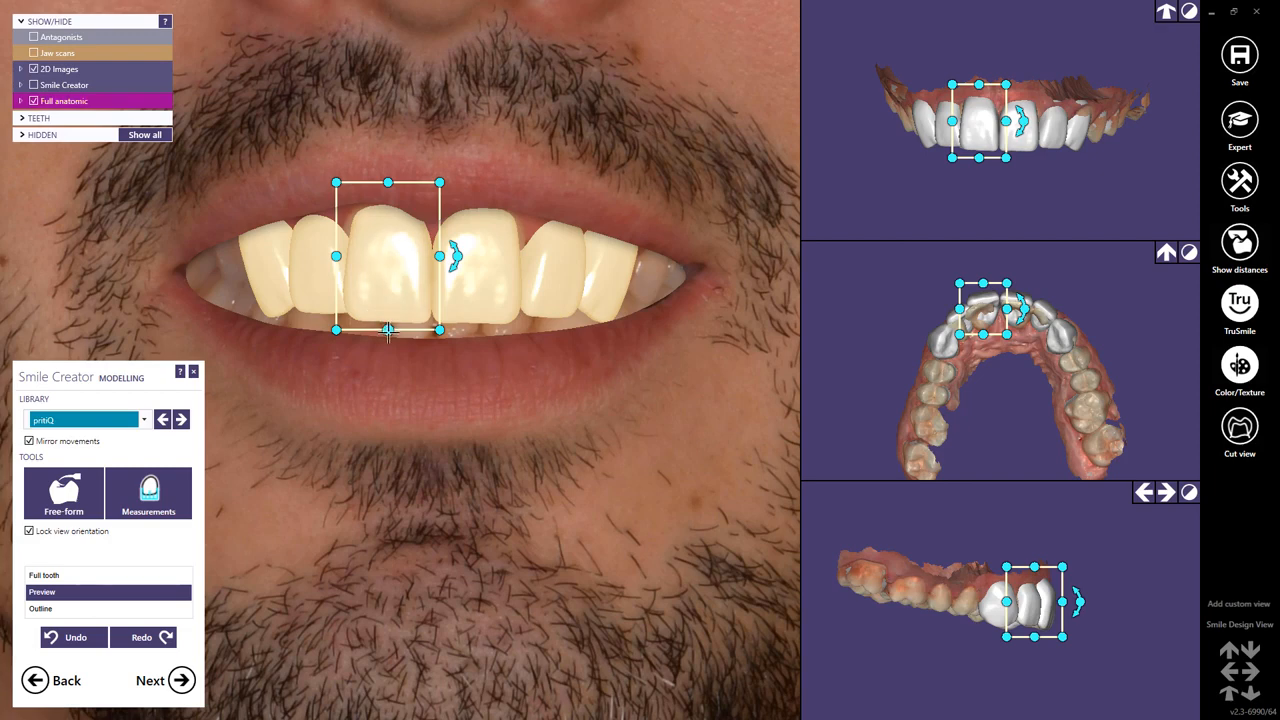
left_click_drag(388, 330, 388, 328)
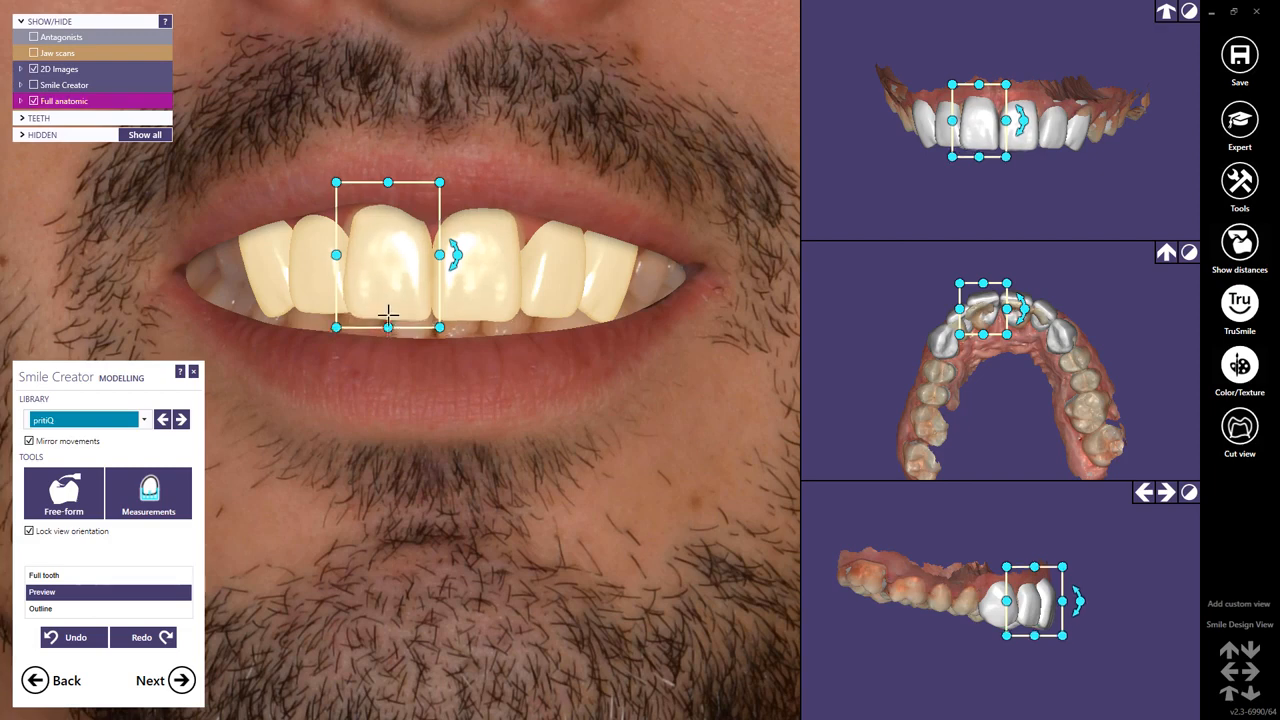
left_click_drag(336, 182, 335, 179)
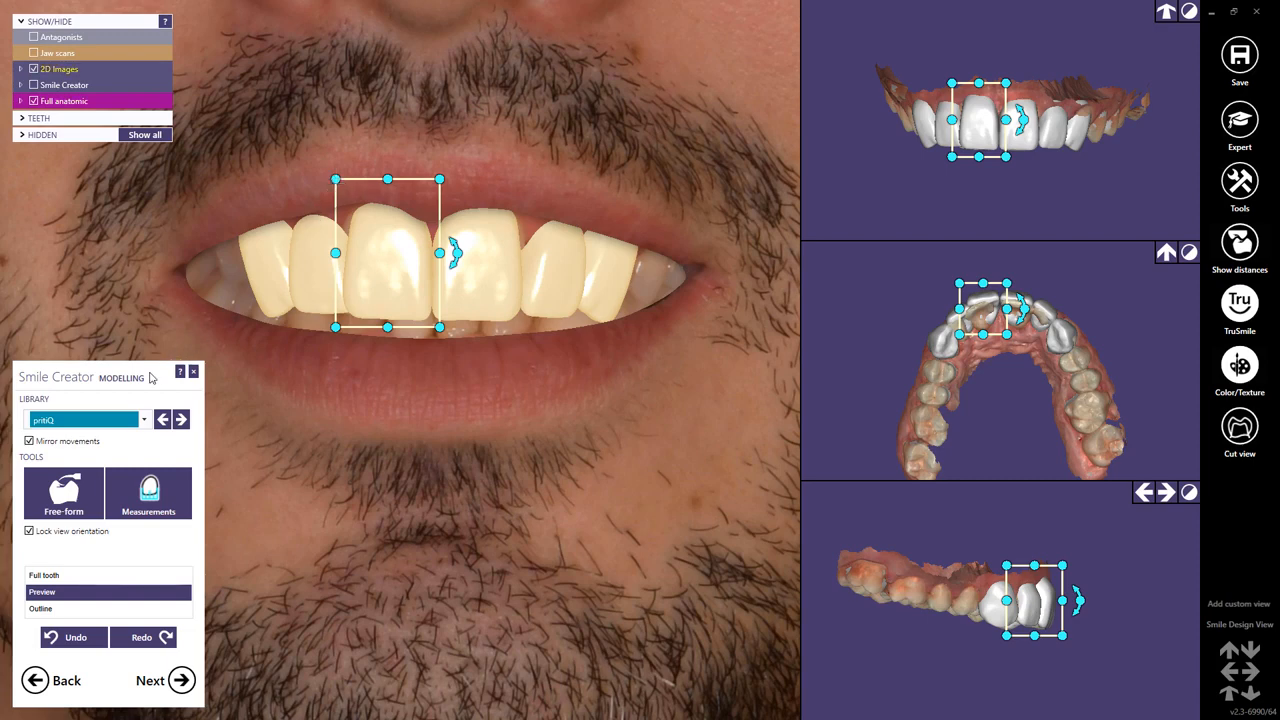
Disable mirrored movements and shift teeth 22 and 23 slightly toward the midline
left_click(29, 441)
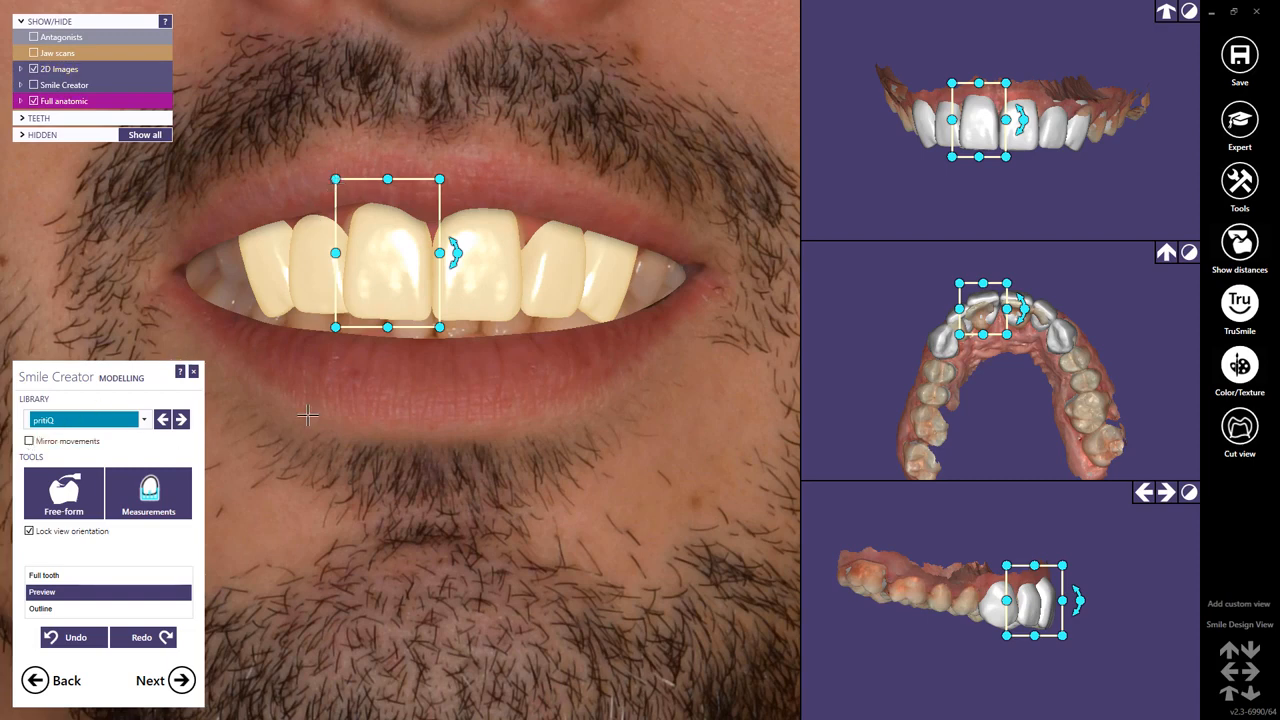
left_click(550, 275)
left_click(612, 293)
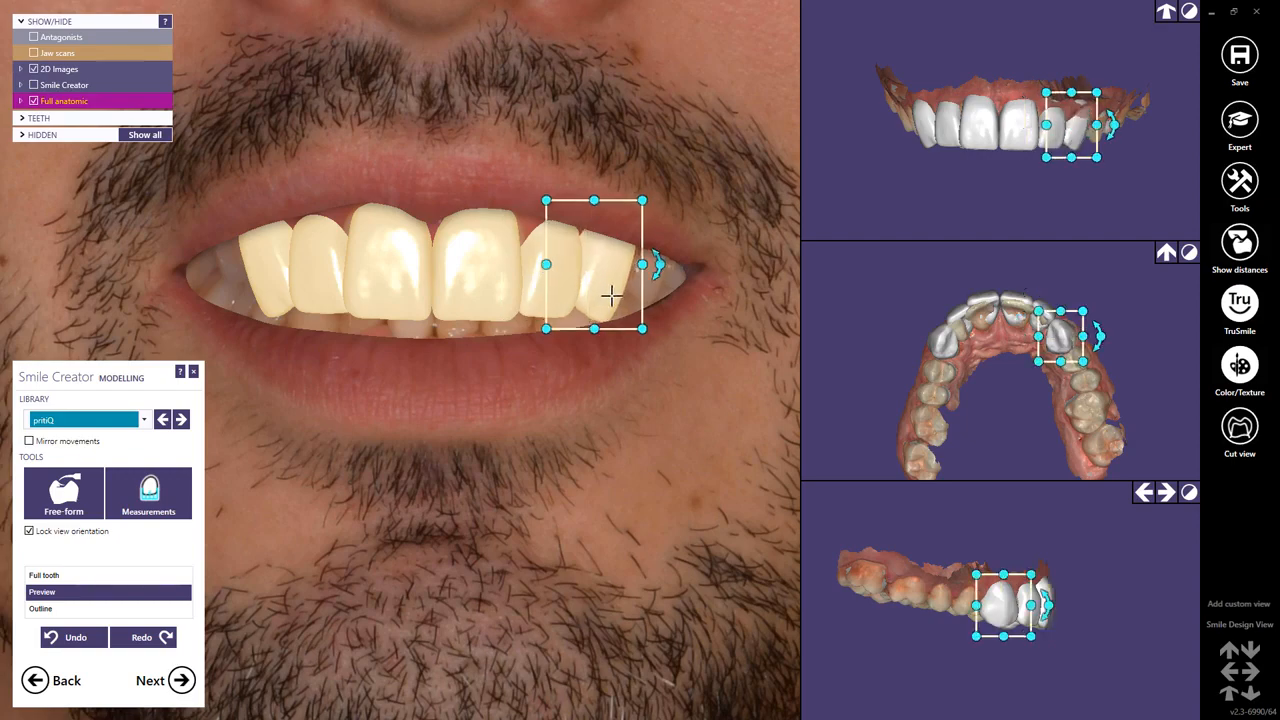
Display the tooth outlines, check the width and height measurements of the six front teeth, and turn the measurements off again
left_click(116, 610)
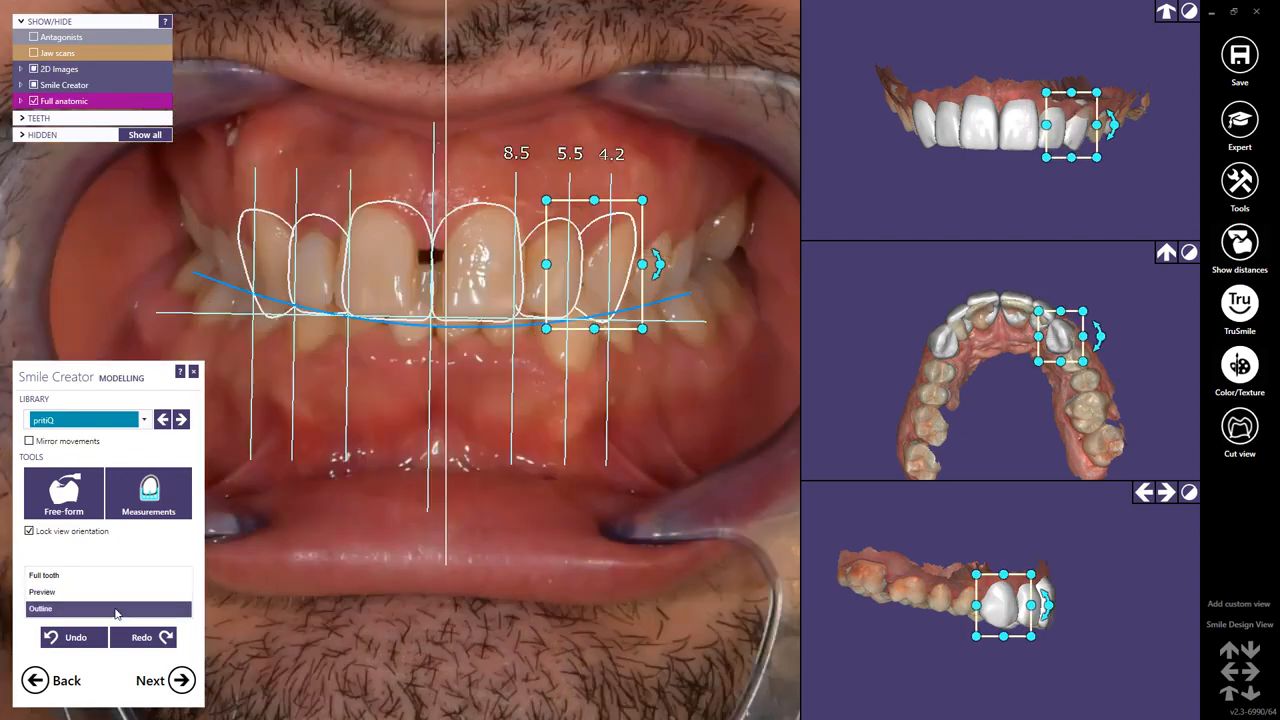
left_click(287, 485)
left_click(150, 492)
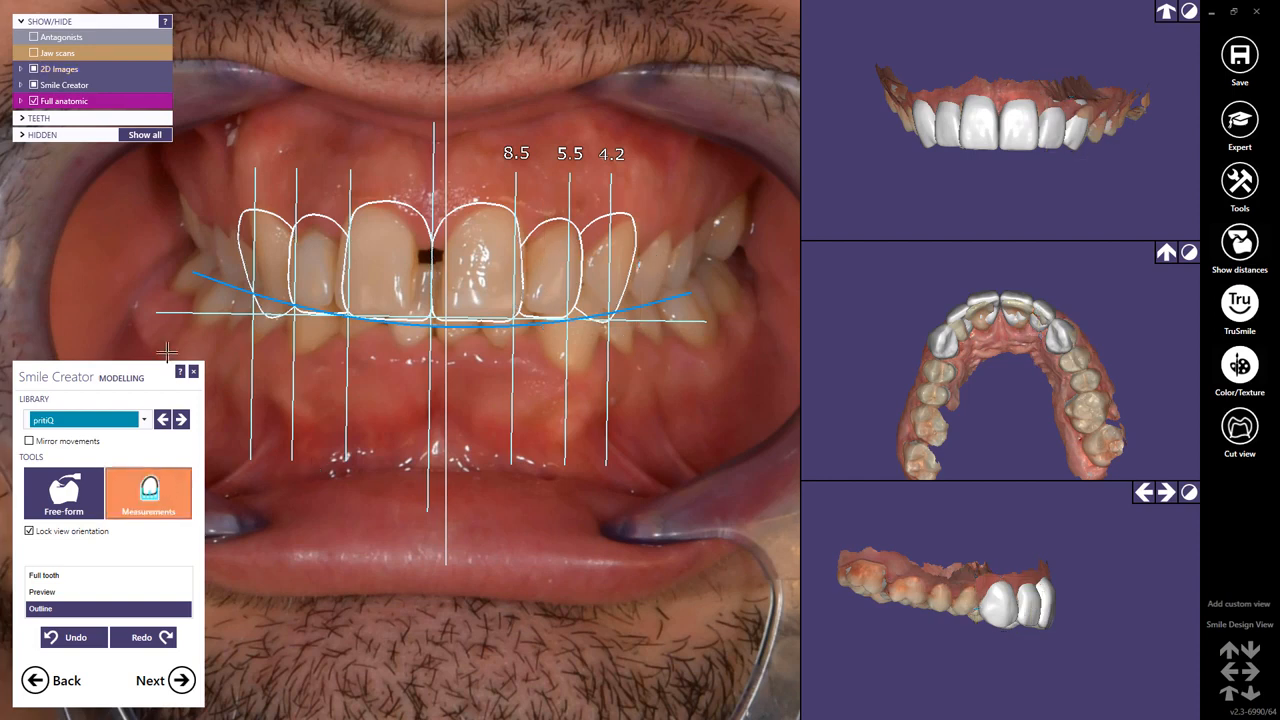
left_click_drag(205, 177, 705, 355)
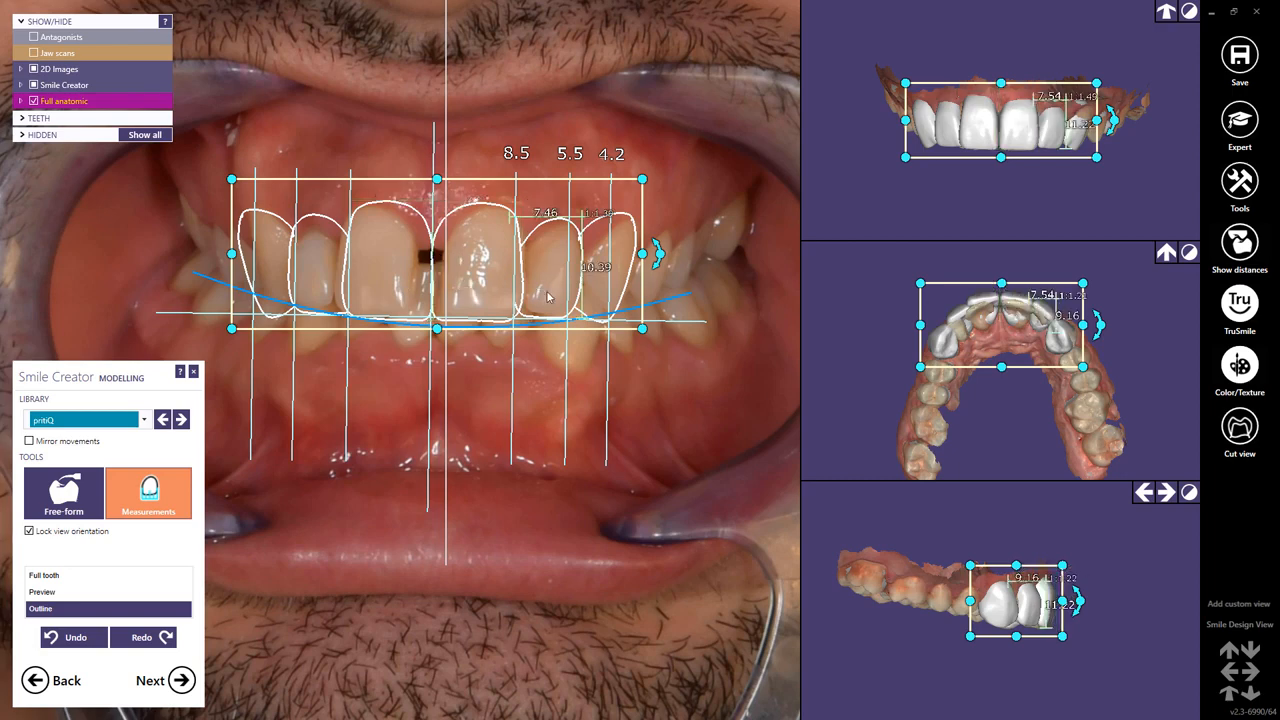
left_click(369, 421)
left_click(177, 508)
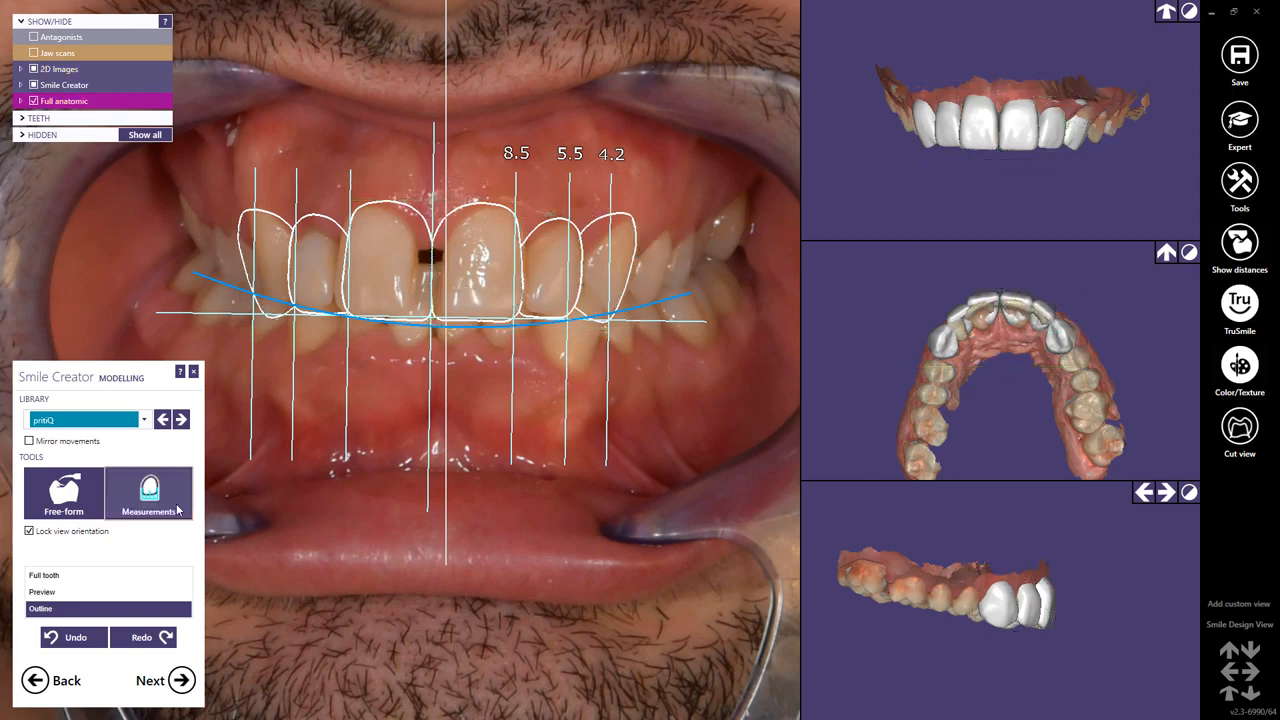
Proceed to the final smile preview and apply the A3.5 standard tooth color preset
left_click(181, 680)
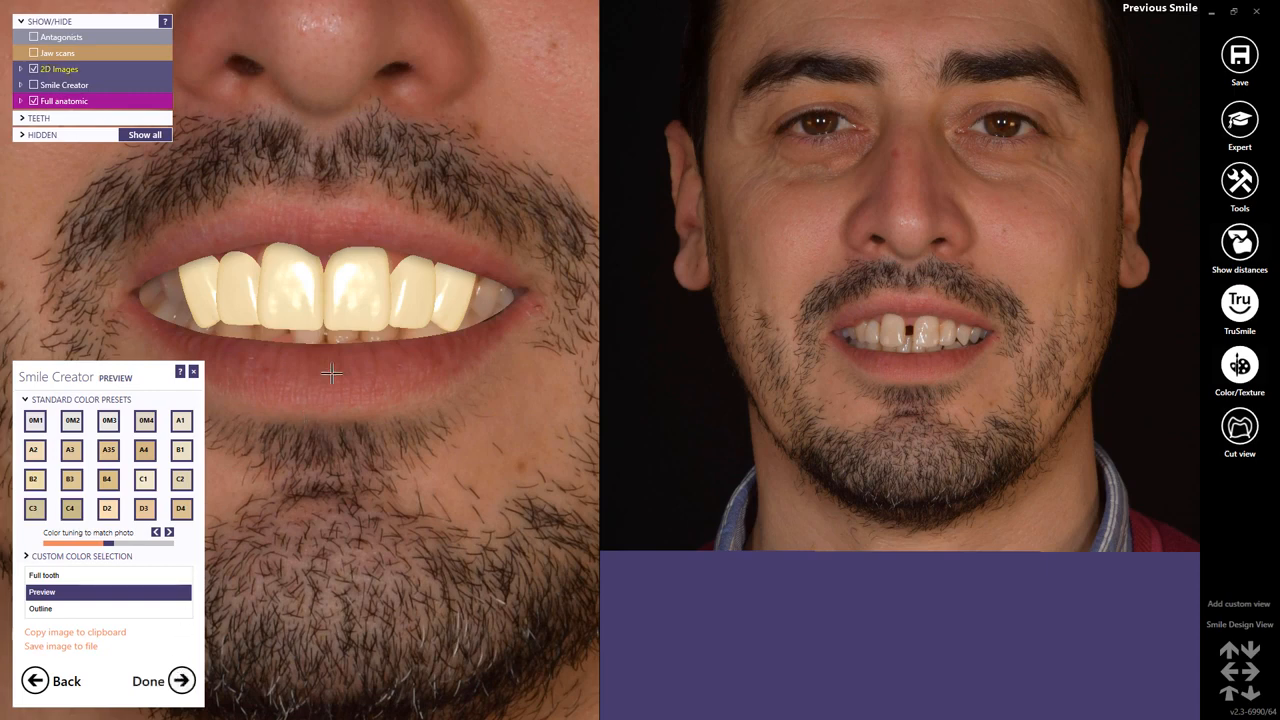
scroll(331, 372, "down", 2)
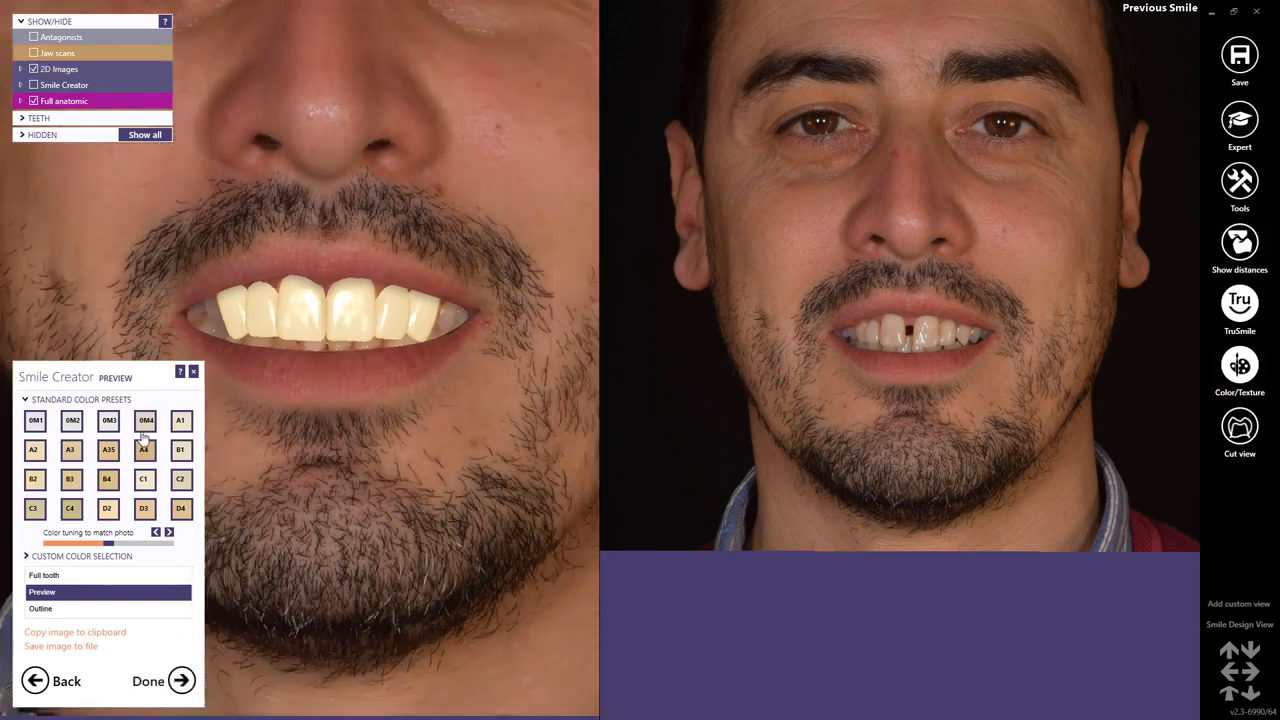
left_click(108, 450)
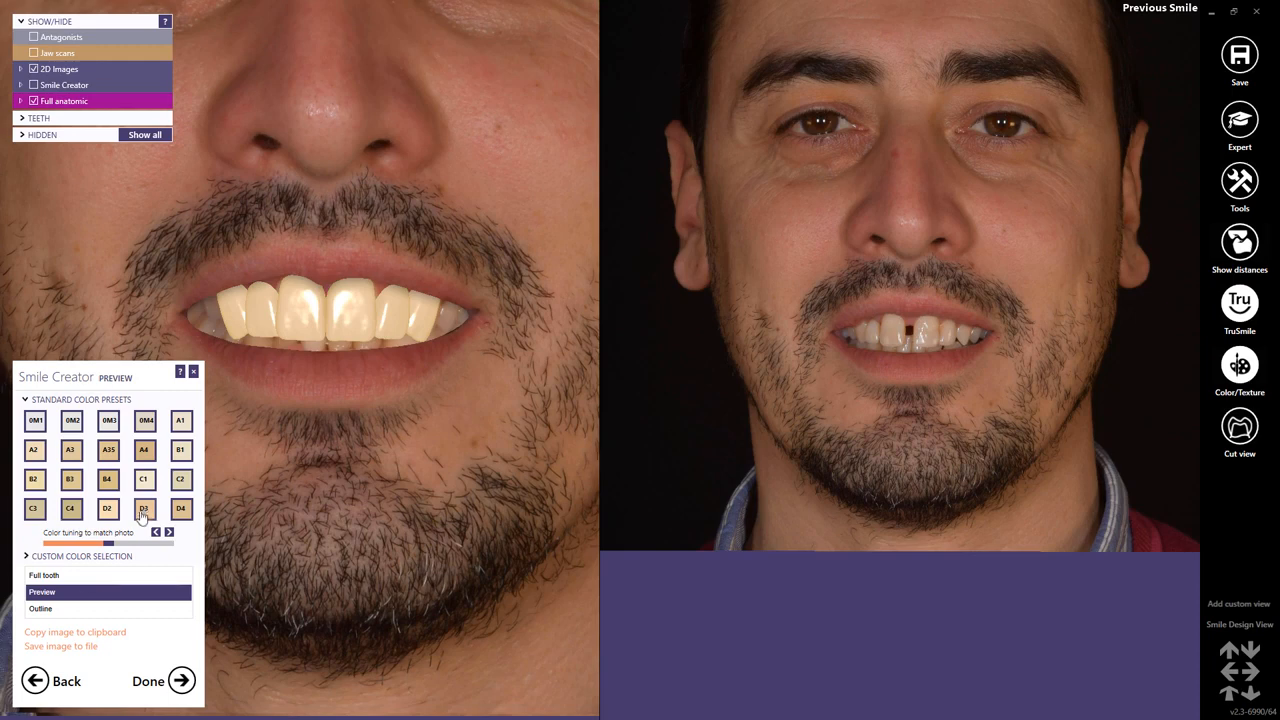
Customize the tooth colors by sampling the base color from the smile photo and the highlight color from a natural incisor in the previous-smile photo
left_click(99, 557)
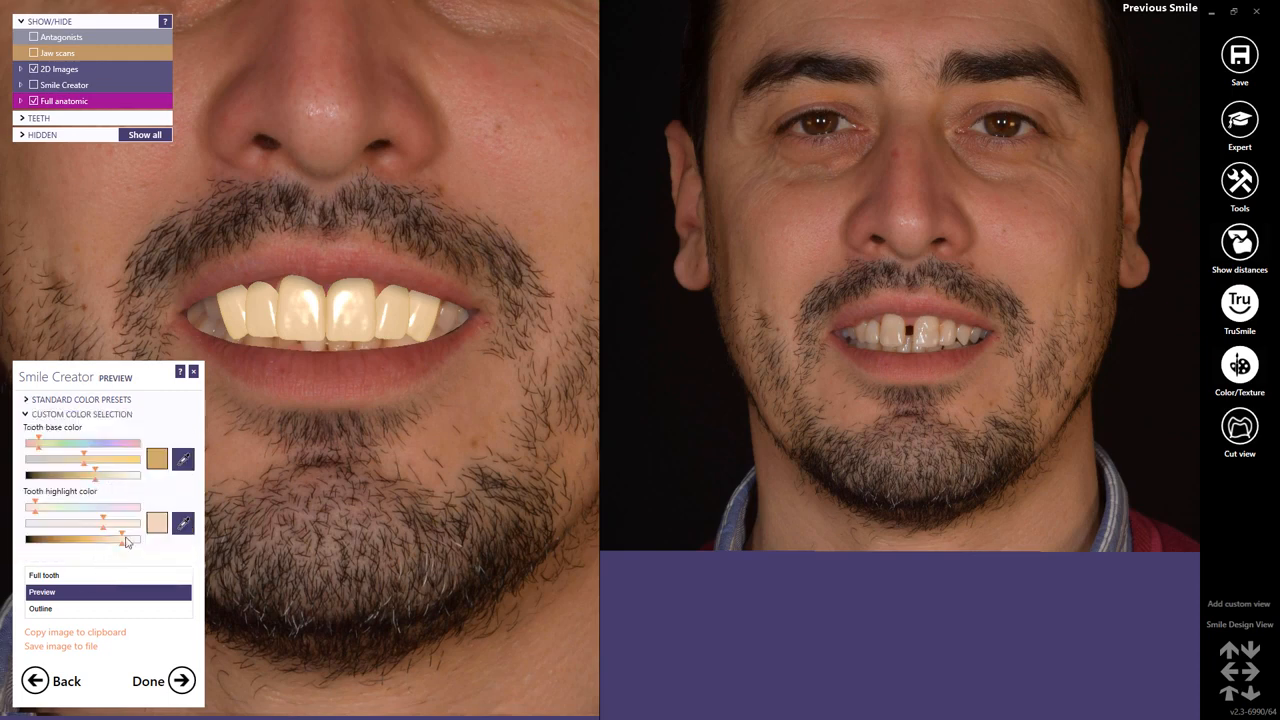
left_click(183, 459)
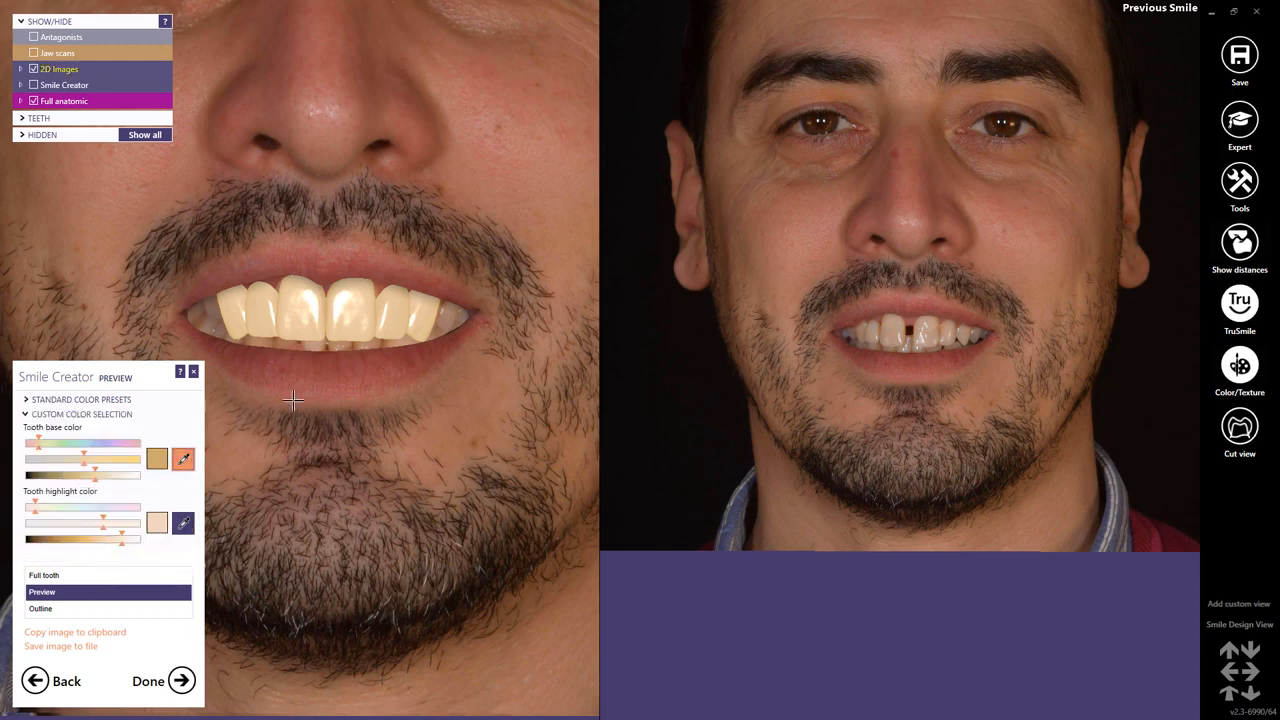
left_click(390, 343)
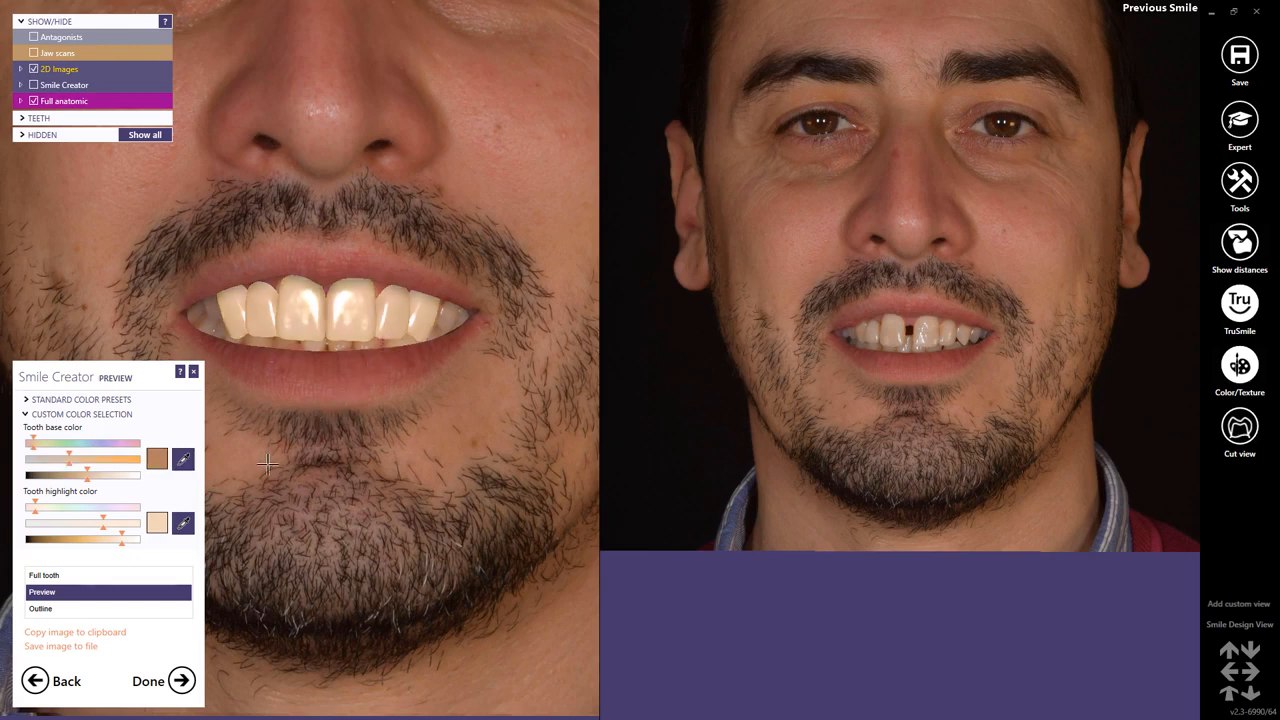
left_click(180, 528)
scroll(911, 350, "up", 5)
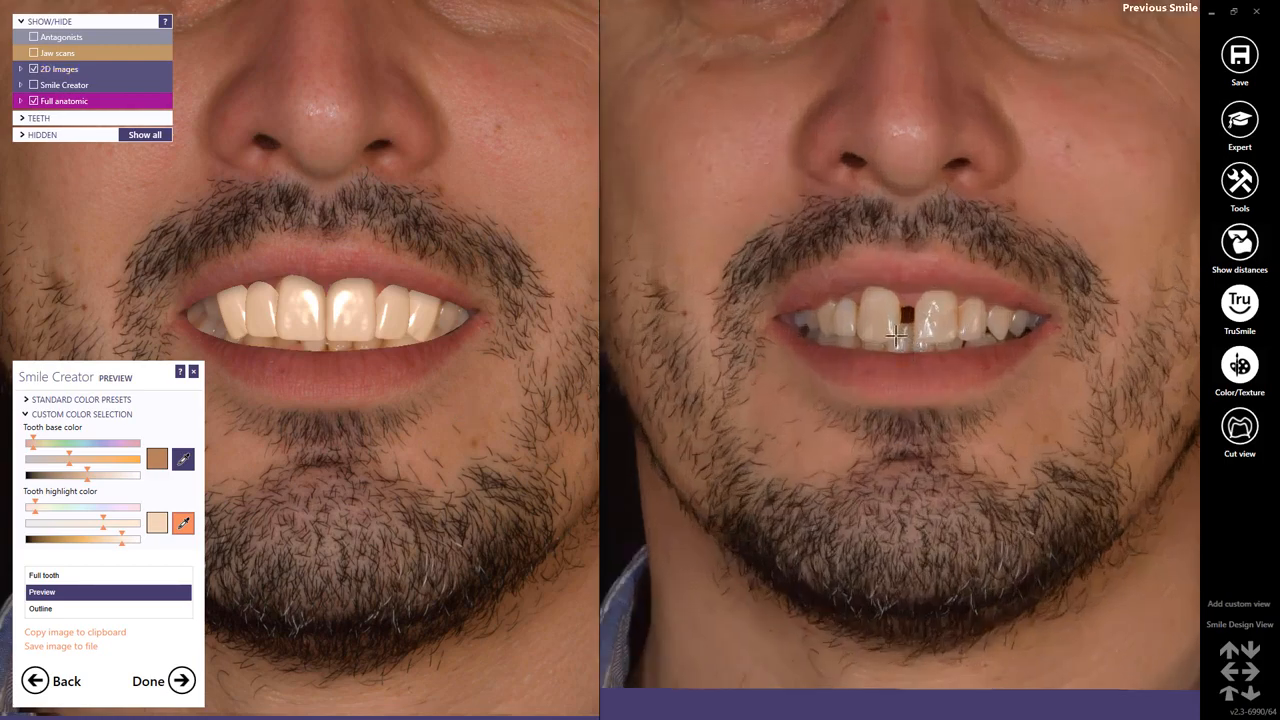
left_click(893, 335)
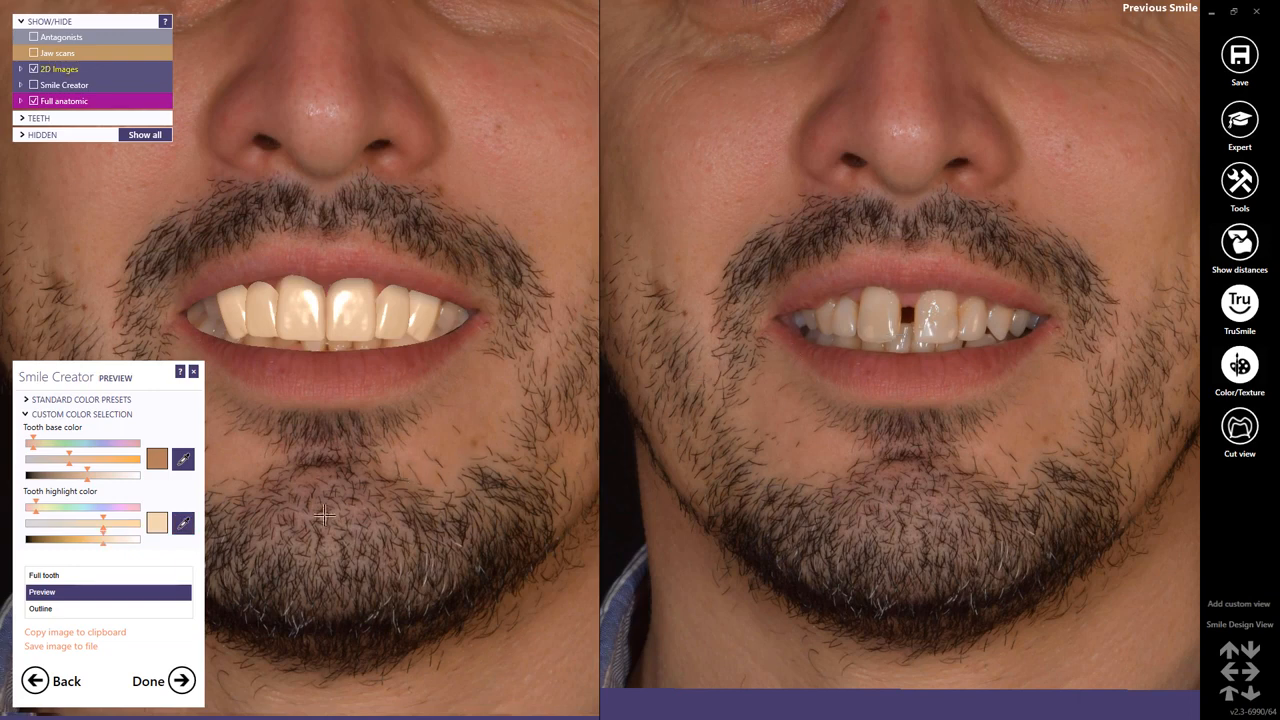
Copy the smile preview image to the clipboard and save it to a file
left_click(94, 634)
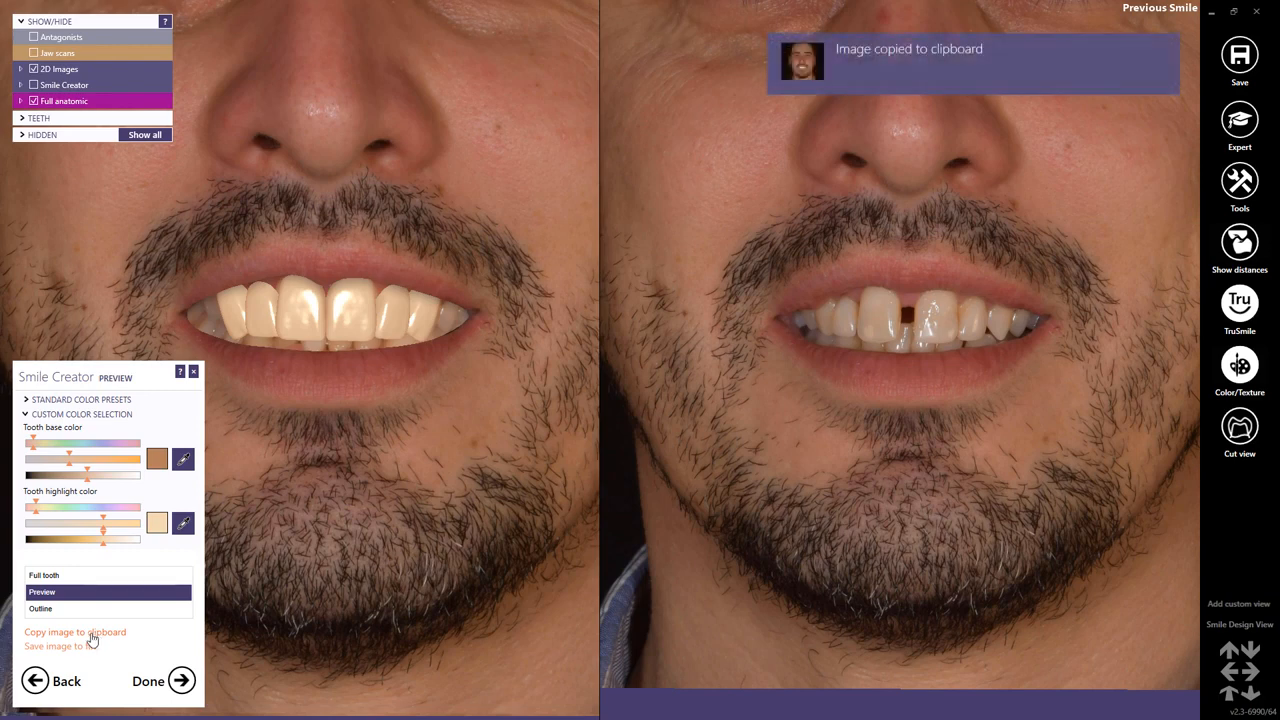
left_click(82, 647)
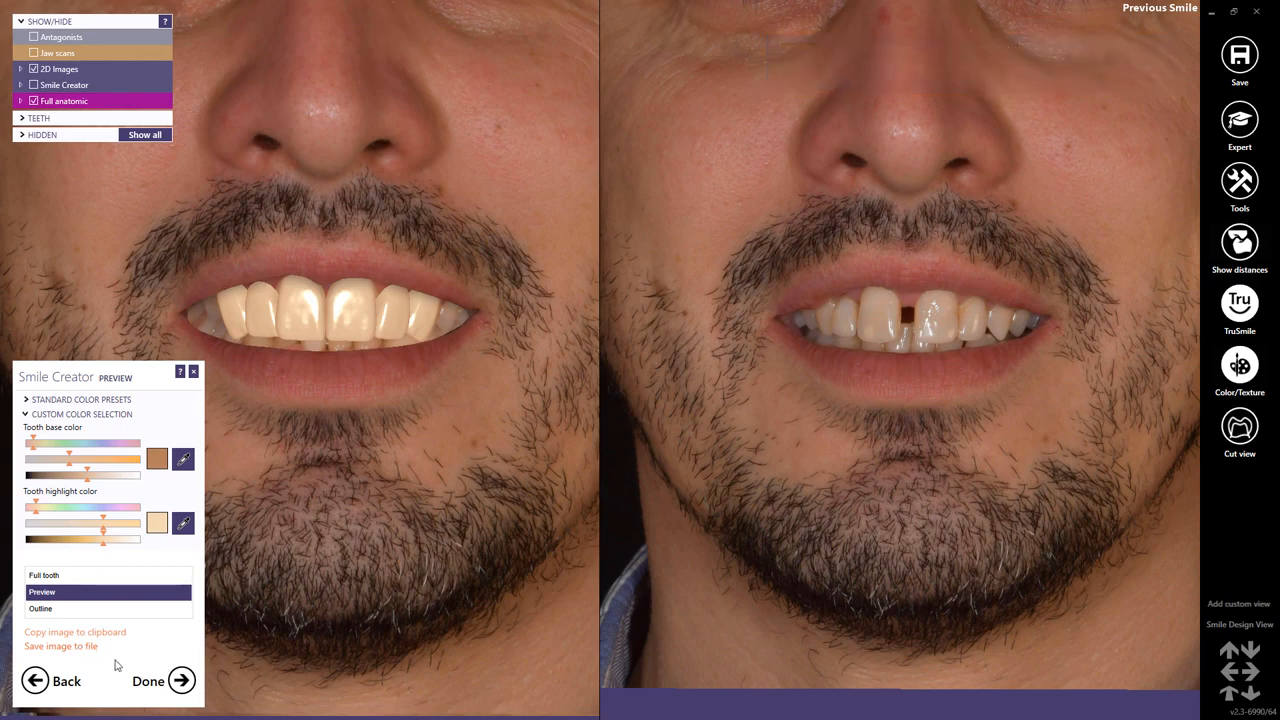
Finish the smile design and continue to the design wizard's tooth placement stage
left_click(181, 680)
left_click(155, 669)
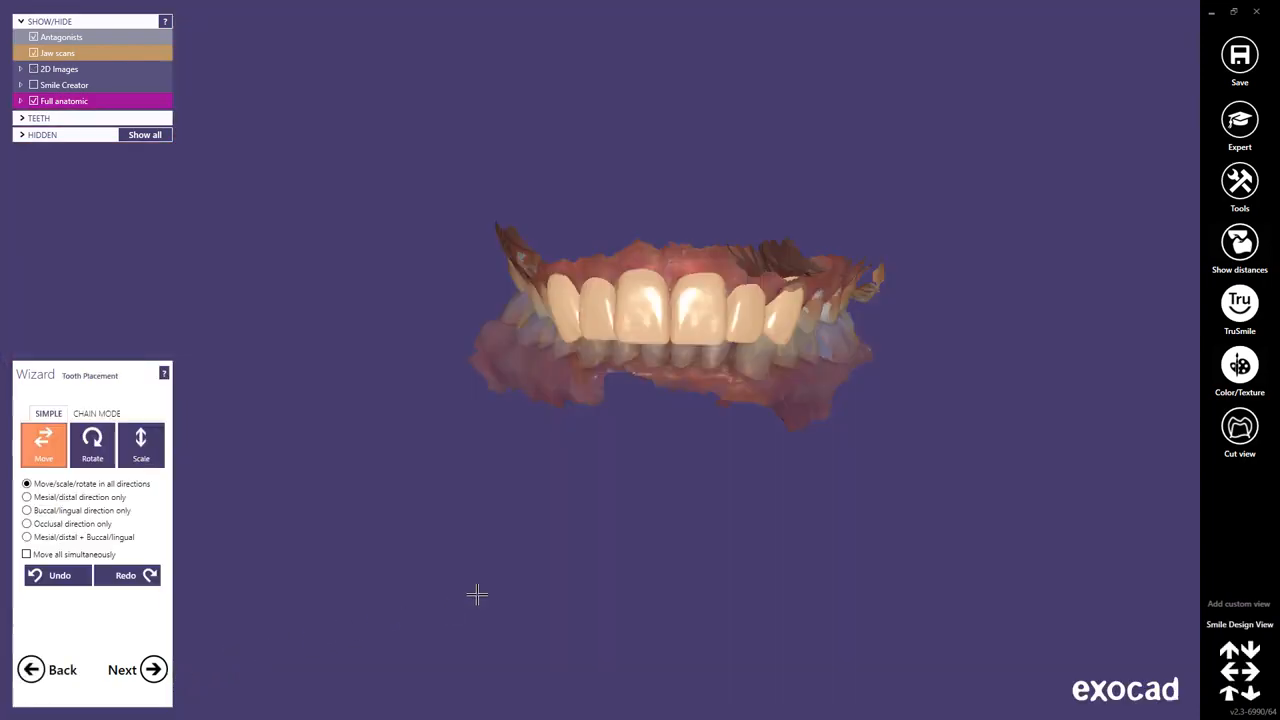